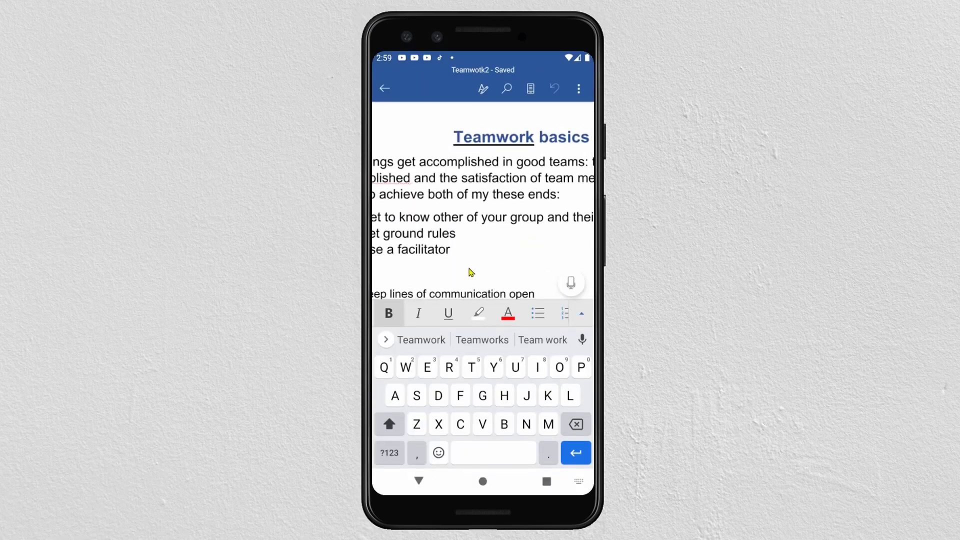
Step: Insert the recent phone photo of the team in an office with a blackboard on the blank line below "Use a facilitator"
left_click(419, 481)
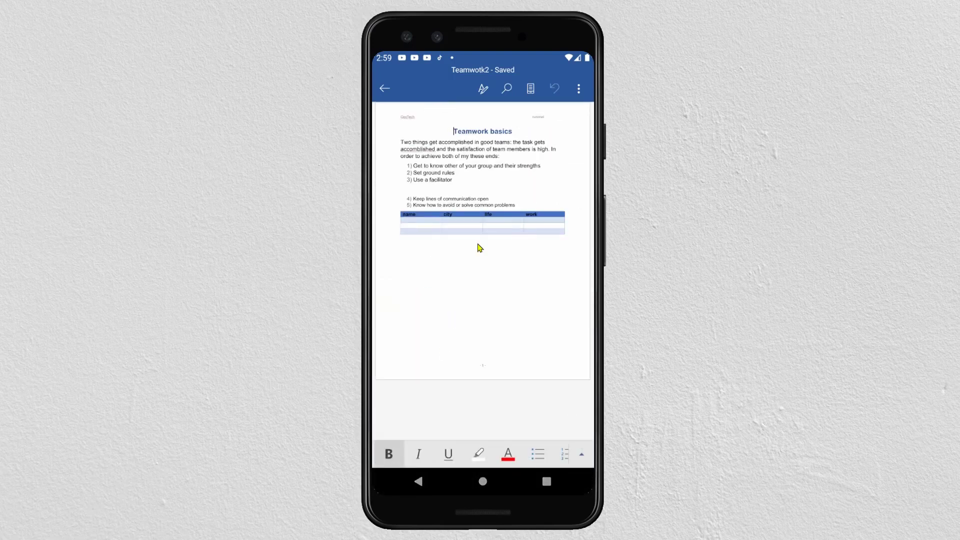
left_click(414, 184)
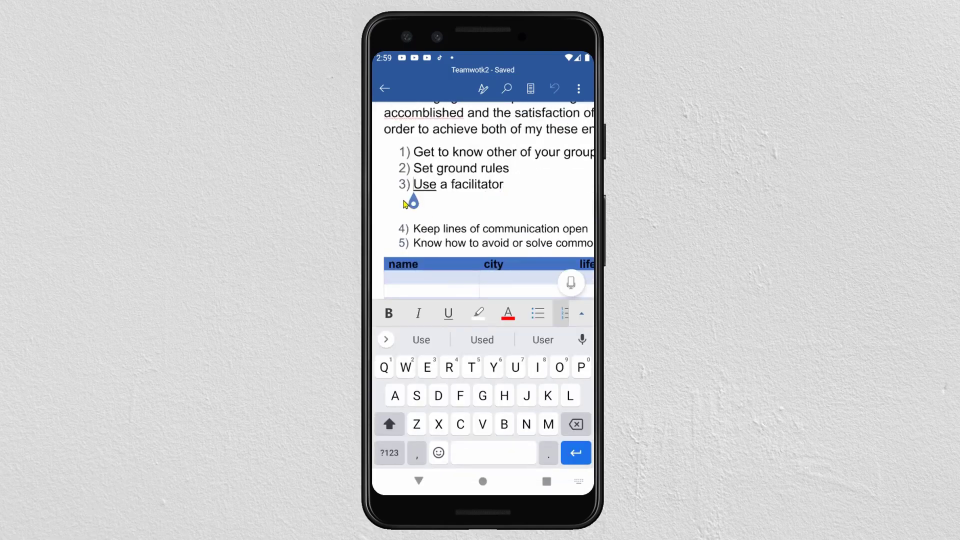
left_click(404, 200)
left_click(386, 206)
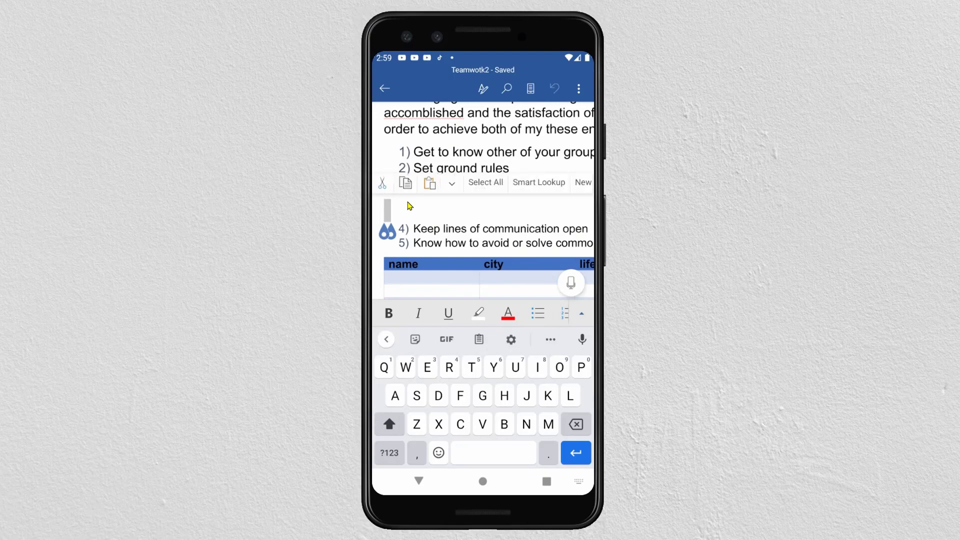
left_click(405, 209)
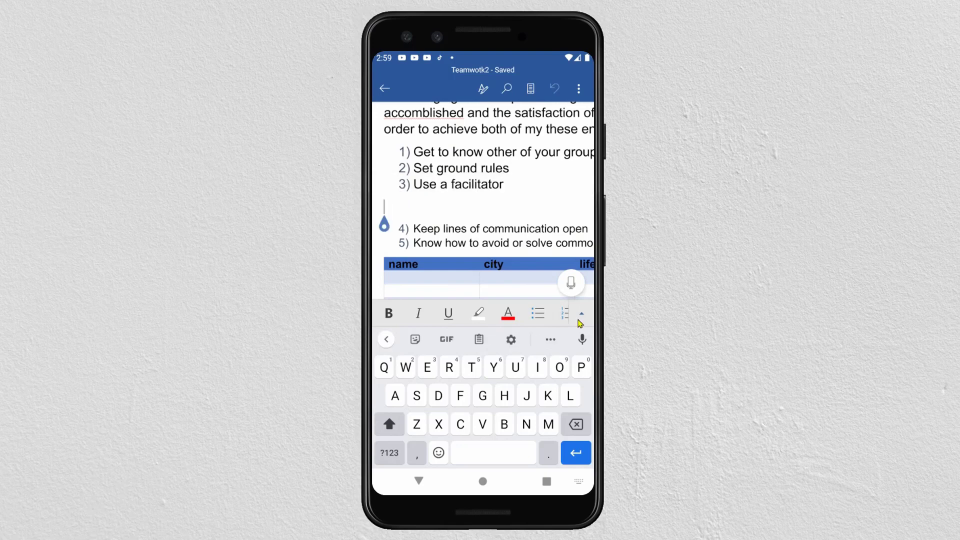
left_click(581, 316)
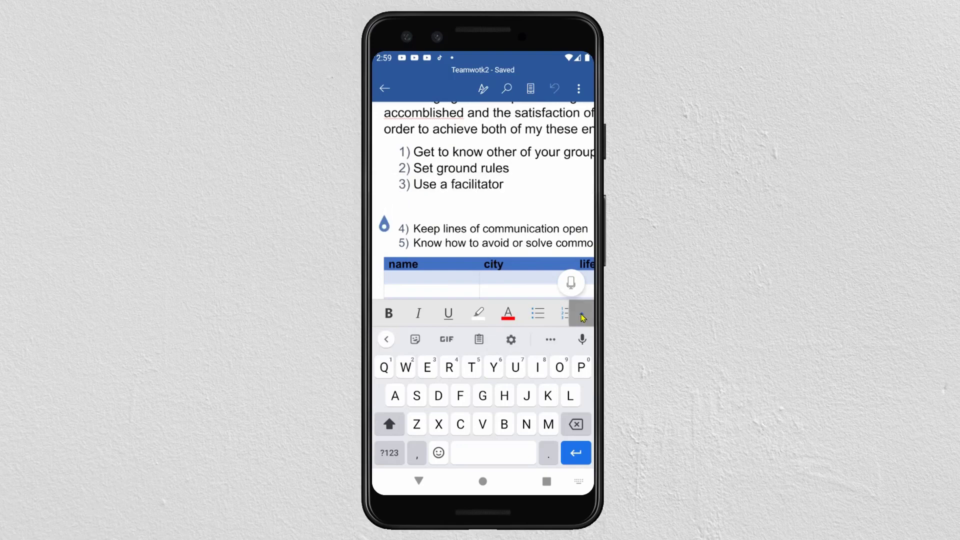
left_click(405, 325)
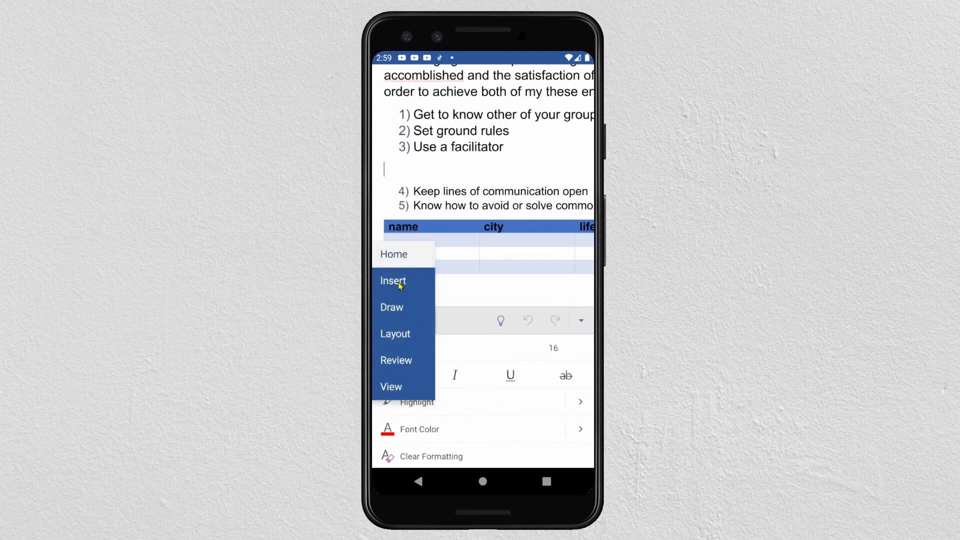
left_click(400, 283)
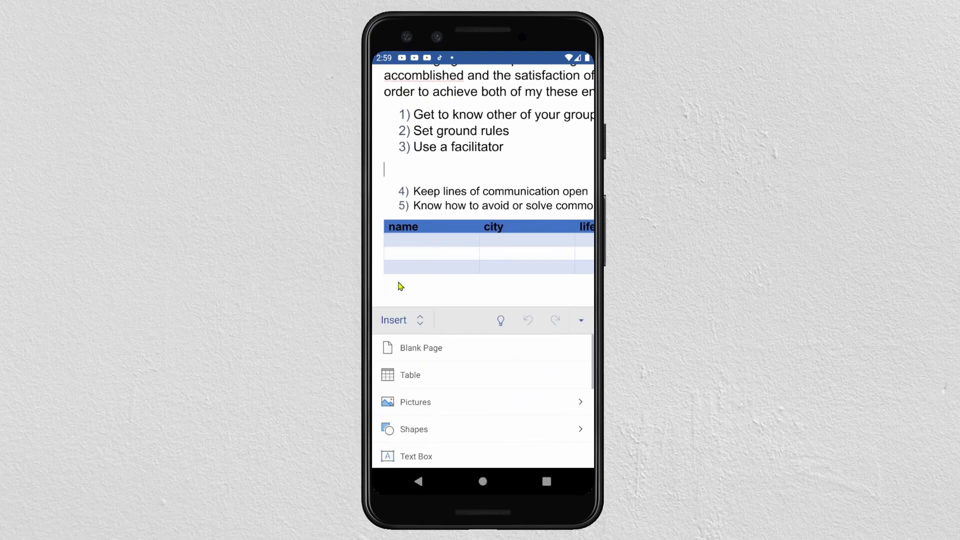
left_click(425, 404)
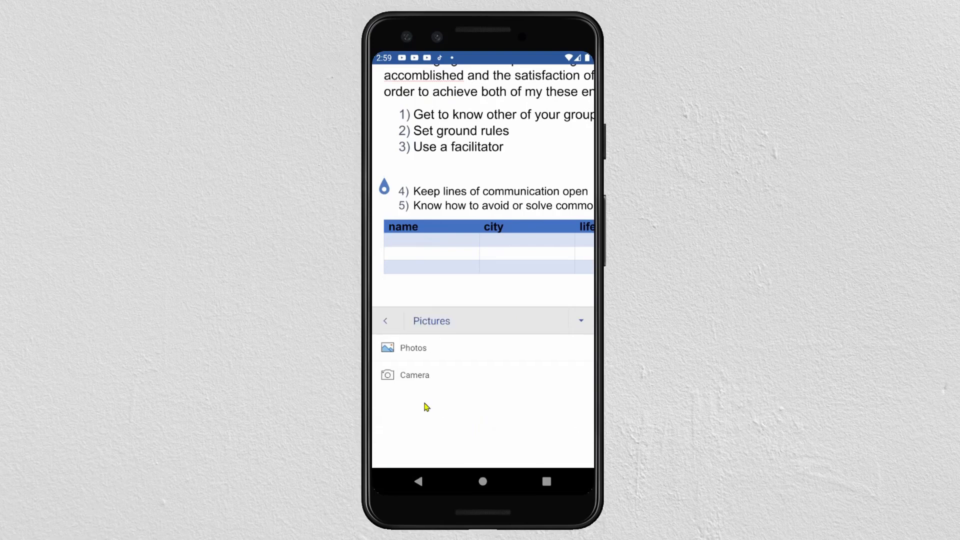
left_click(420, 352)
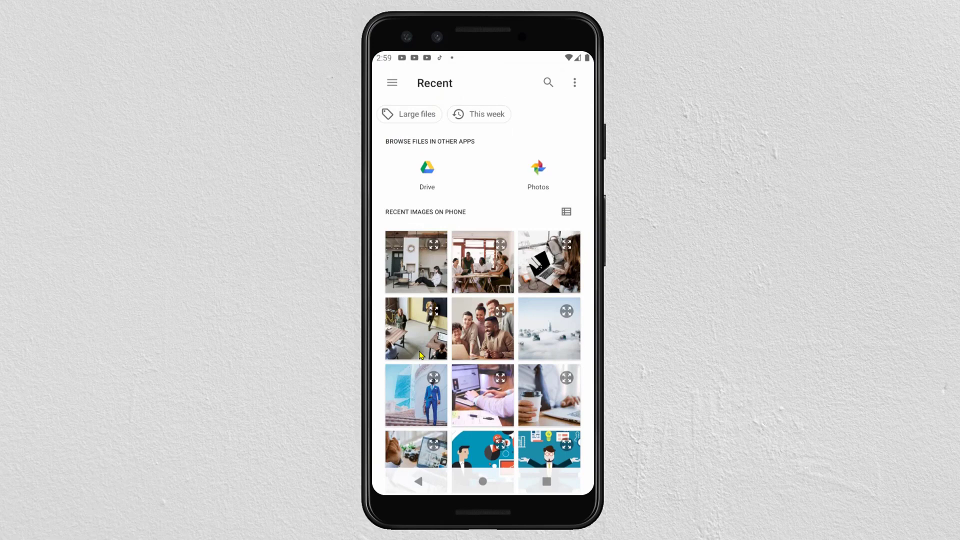
left_click(419, 353)
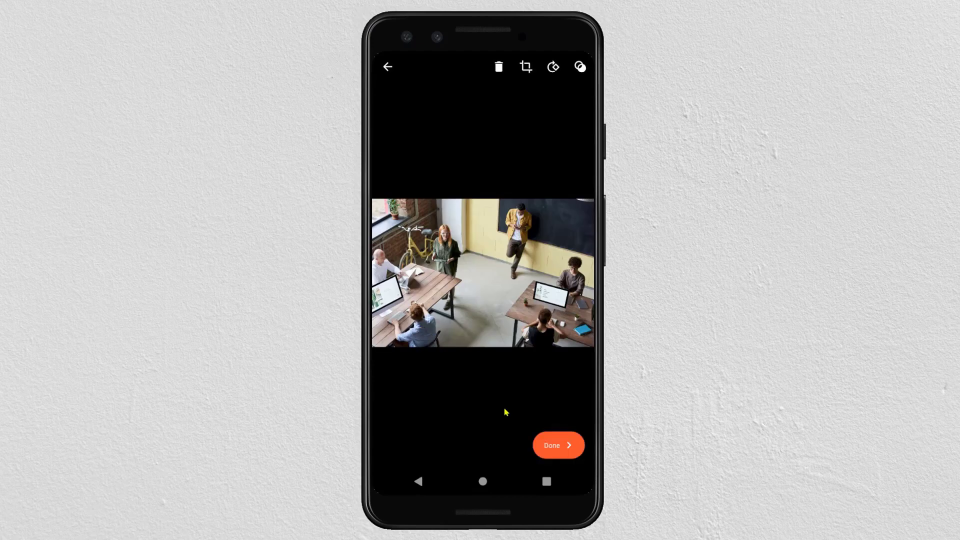
left_click(555, 445)
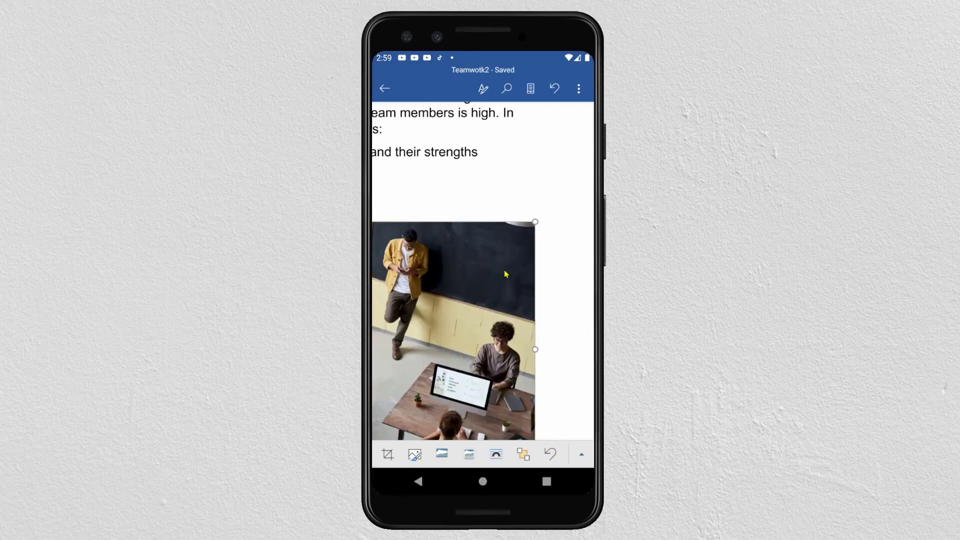
Step: Switch the document to Mobile View and open the formatting options of the inserted picture
left_click(531, 89)
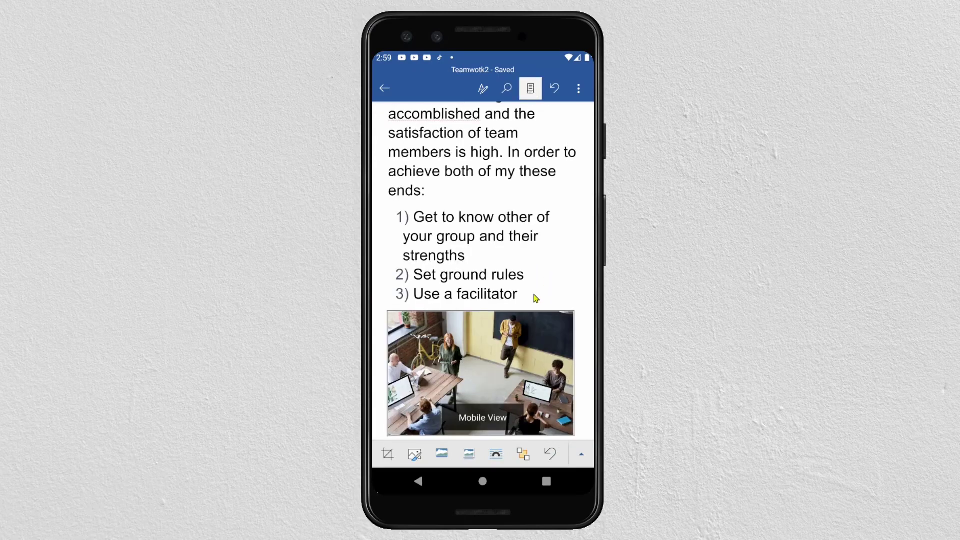
left_click_drag(535, 299, 541, 197)
left_click(483, 89)
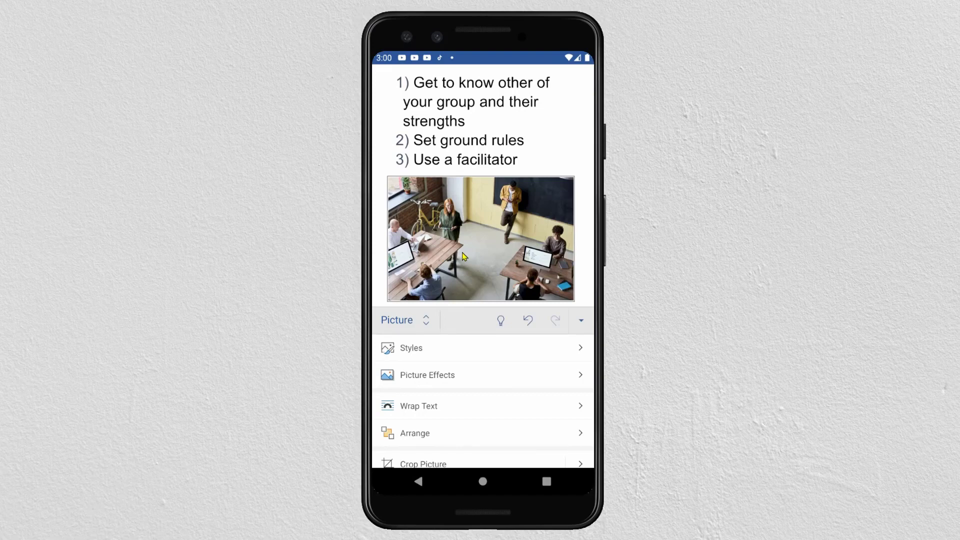
left_click(581, 323)
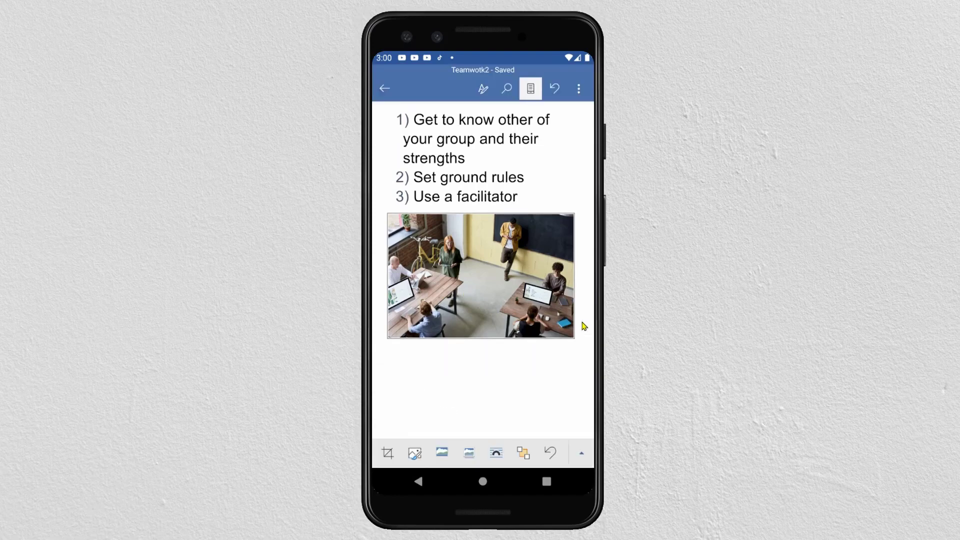
left_click(582, 455)
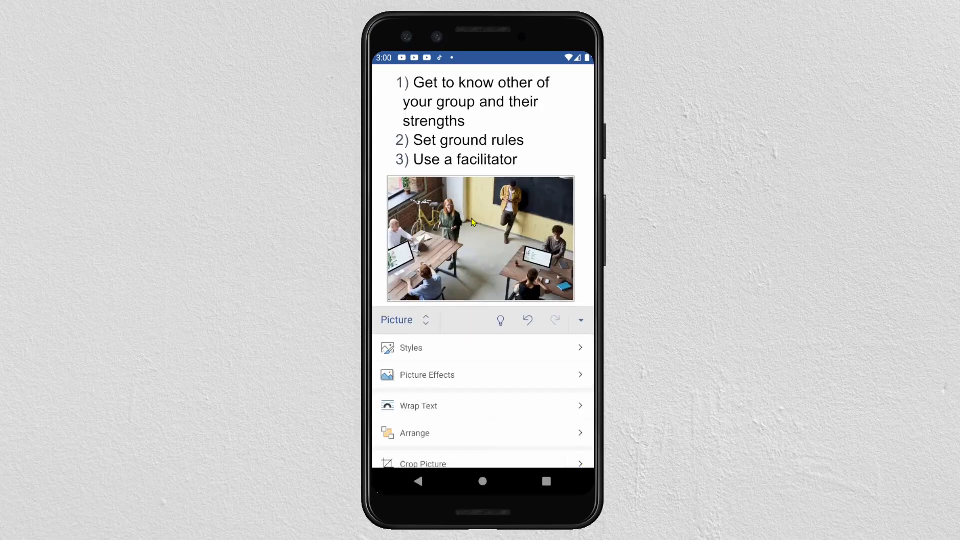
Step: Insert a plain rectangle shape, reduce its height, and place it over the upper middle of the picture
left_click(423, 323)
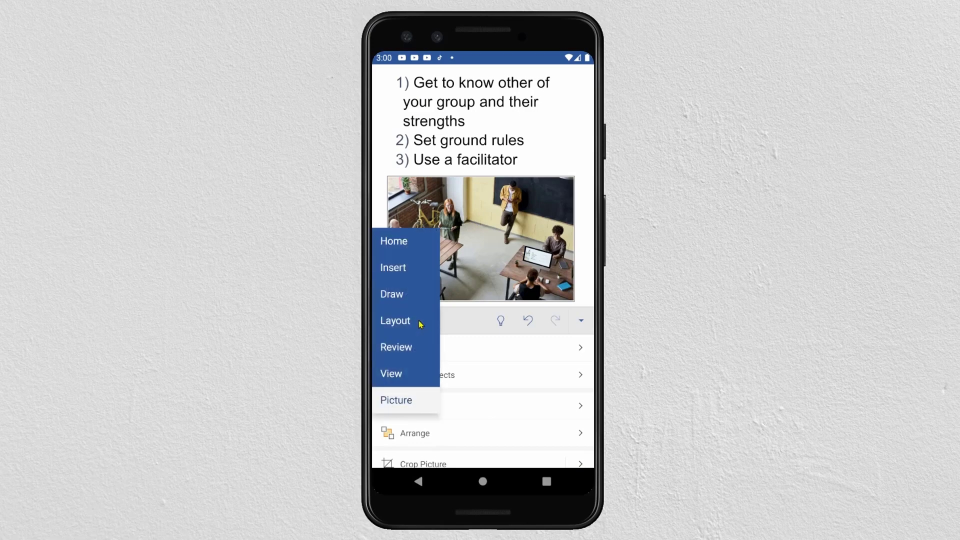
left_click(393, 268)
left_click_drag(475, 428, 472, 398)
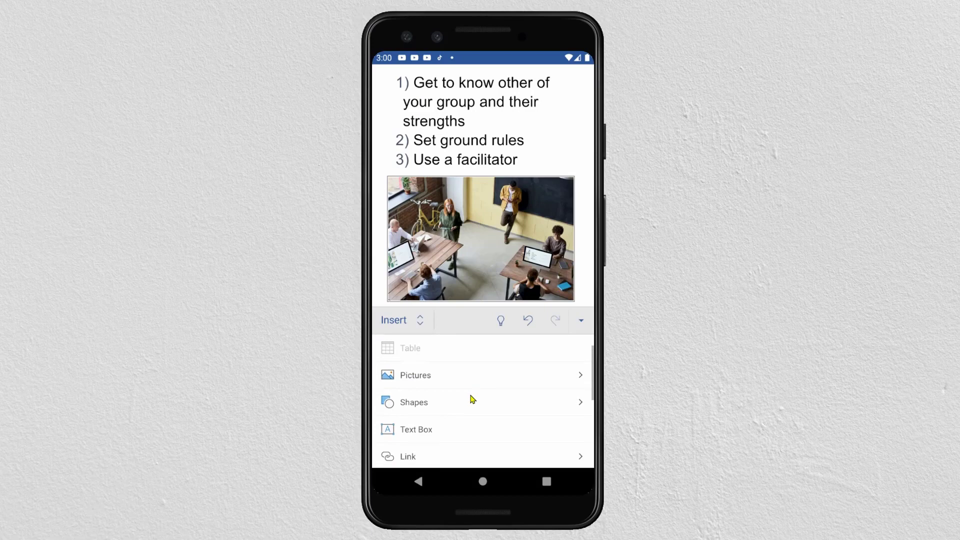
left_click(415, 403)
left_click_drag(479, 429, 500, 458)
left_click_drag(484, 395, 497, 319)
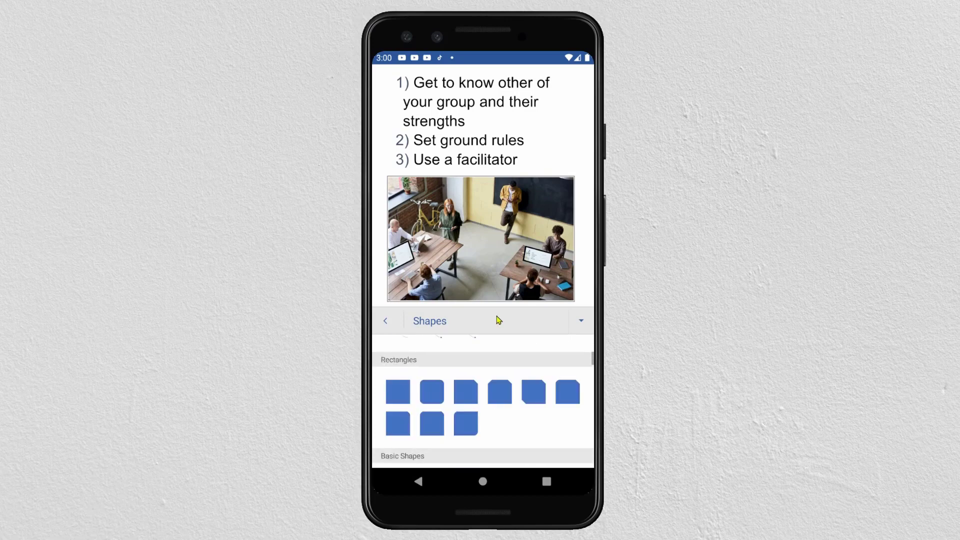
left_click(398, 393)
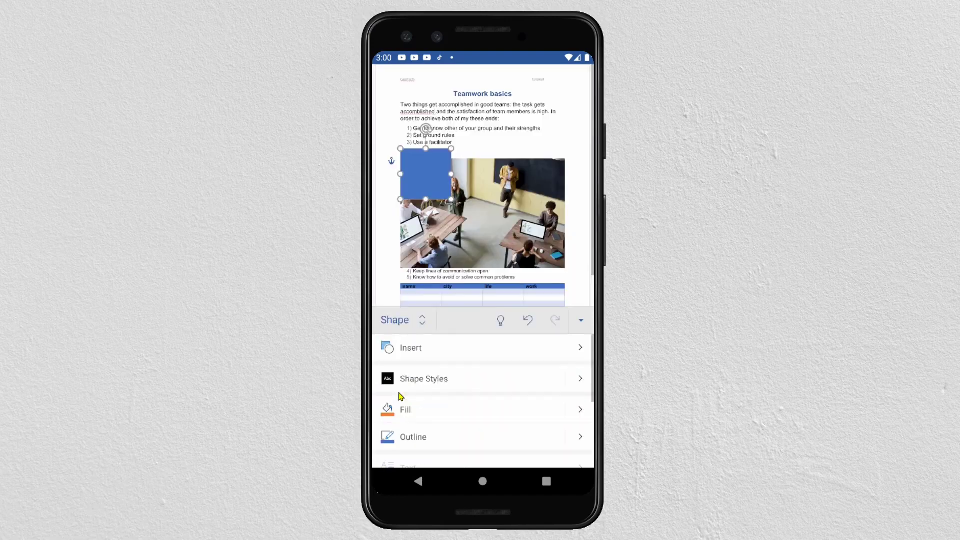
left_click_drag(451, 149, 488, 181)
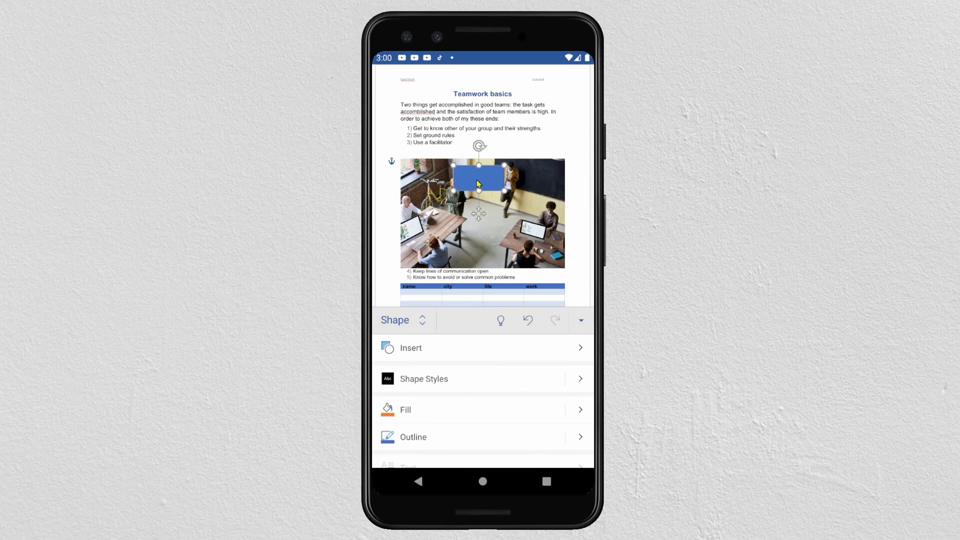
Step: Add a person's first name as text inside the blue rectangle
left_click(475, 180)
left_click(478, 177)
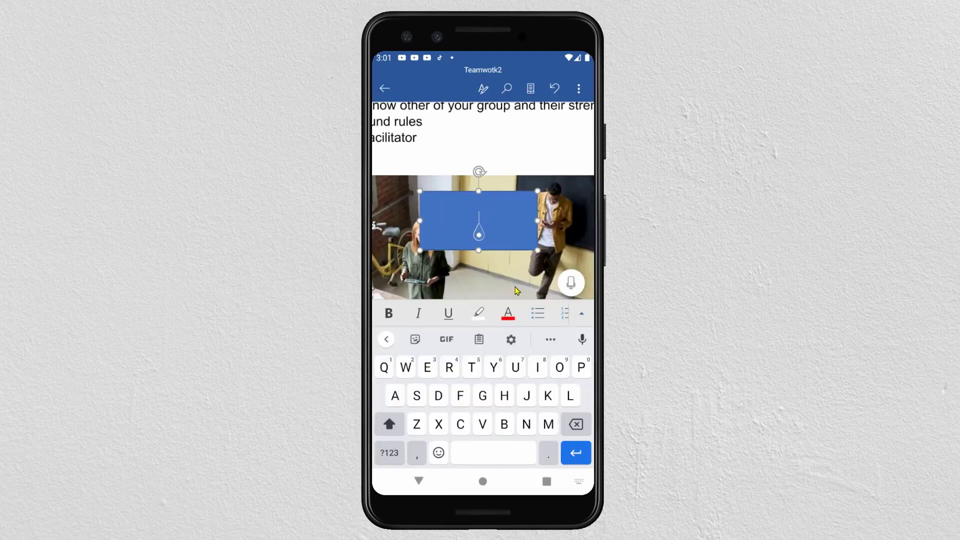
type("Li")
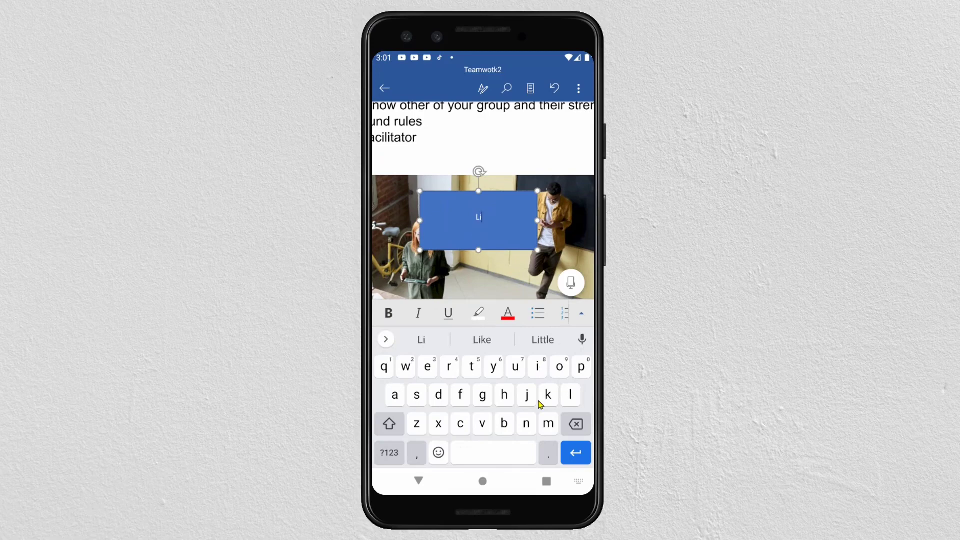
type("na")
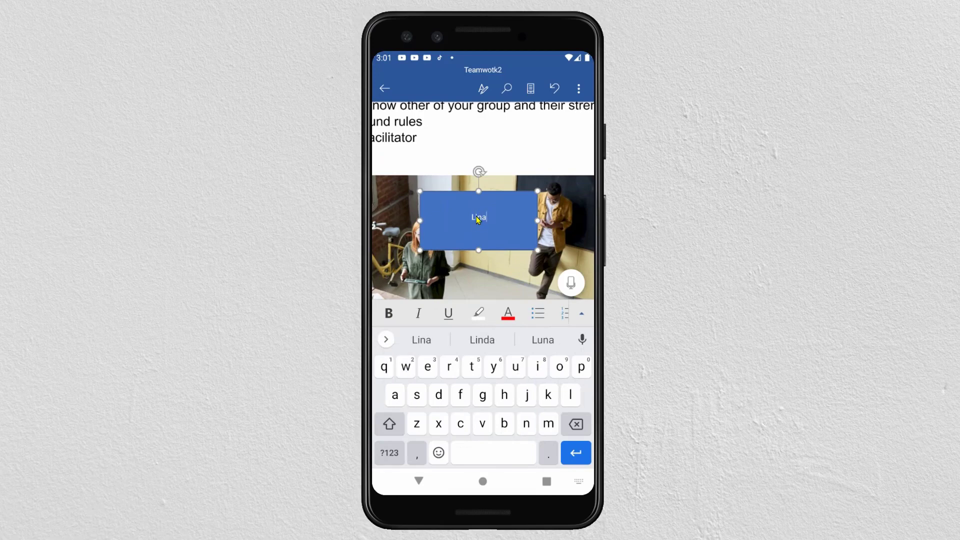
Step: Change the font of the name in the rectangle to Aharoni
double_click(476, 220)
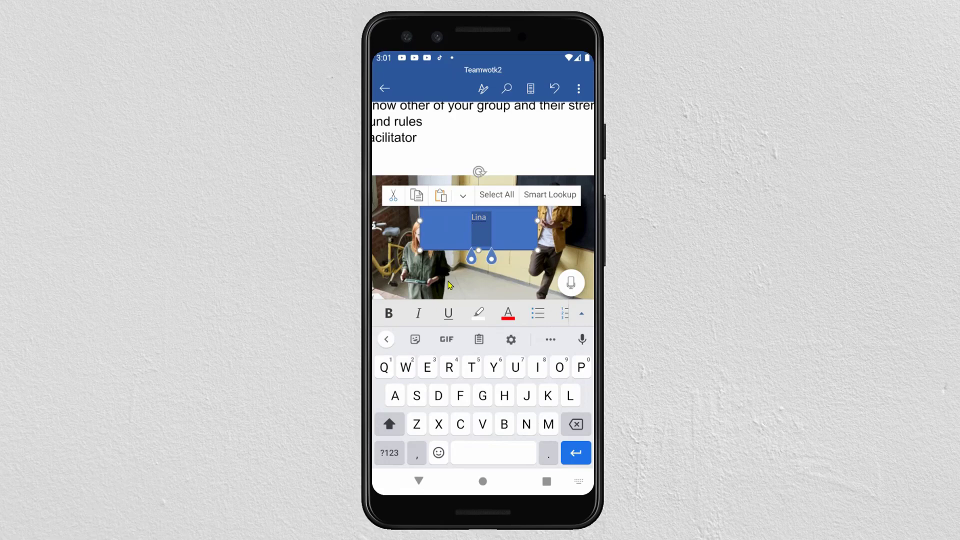
left_click(582, 316)
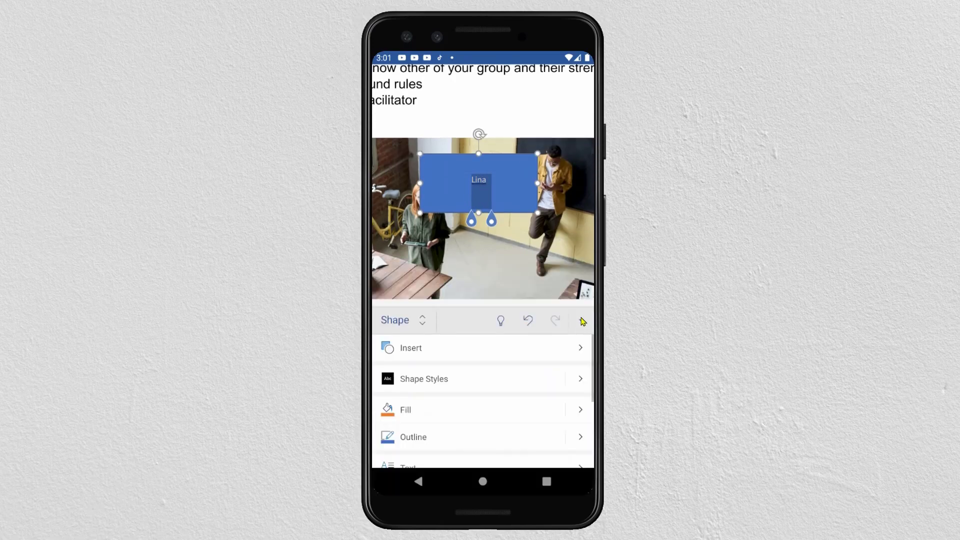
left_click(410, 324)
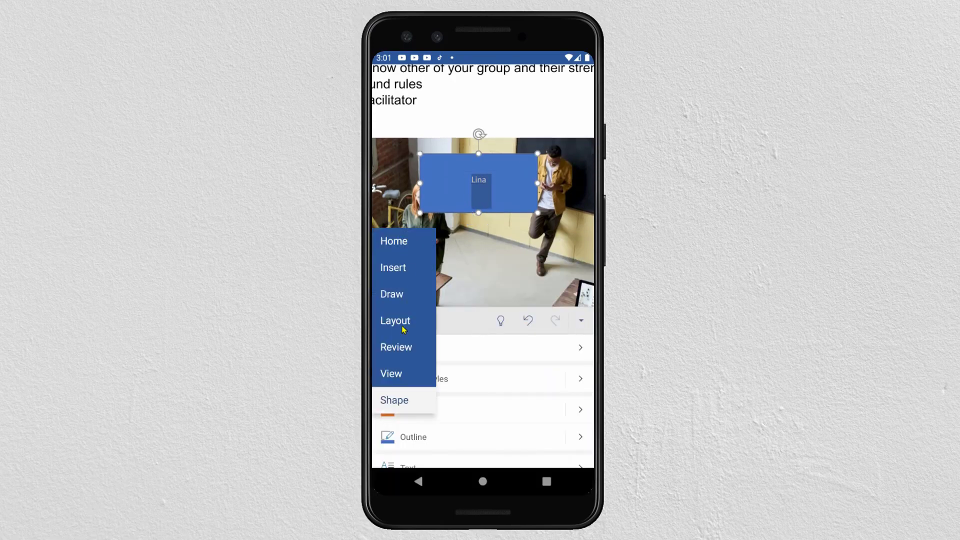
left_click(394, 242)
left_click(395, 351)
left_click_drag(431, 389, 437, 349)
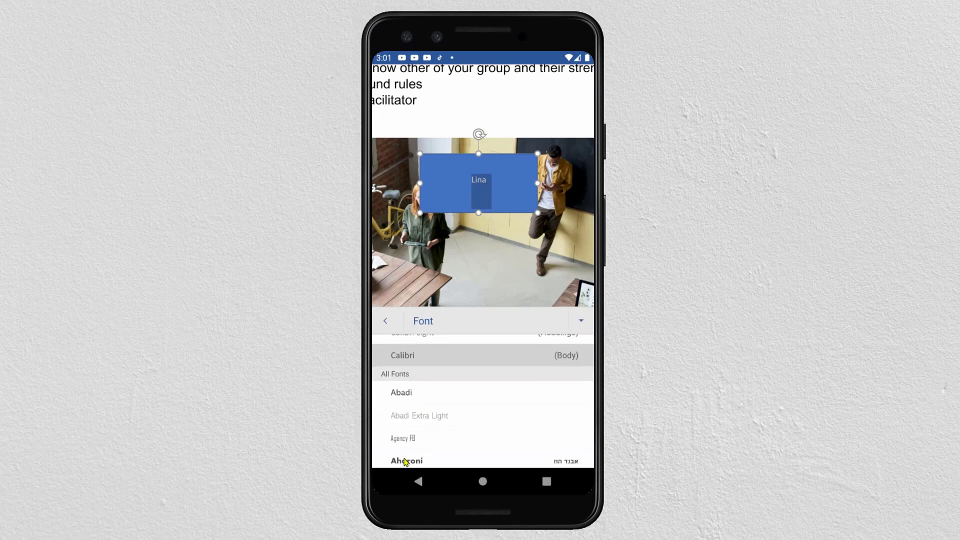
left_click(405, 461)
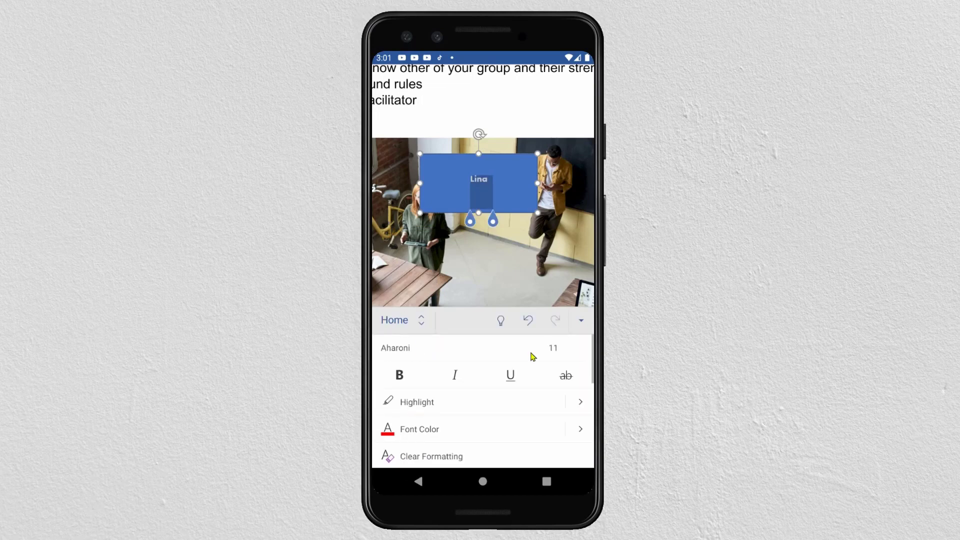
Step: Set the name in the rectangle to font size 20 and colour it red
left_click(557, 353)
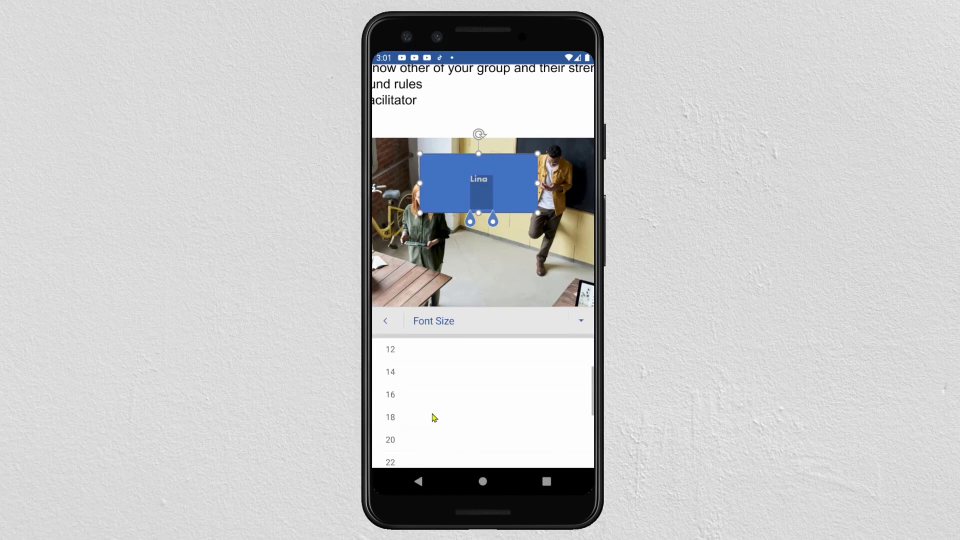
left_click(390, 440)
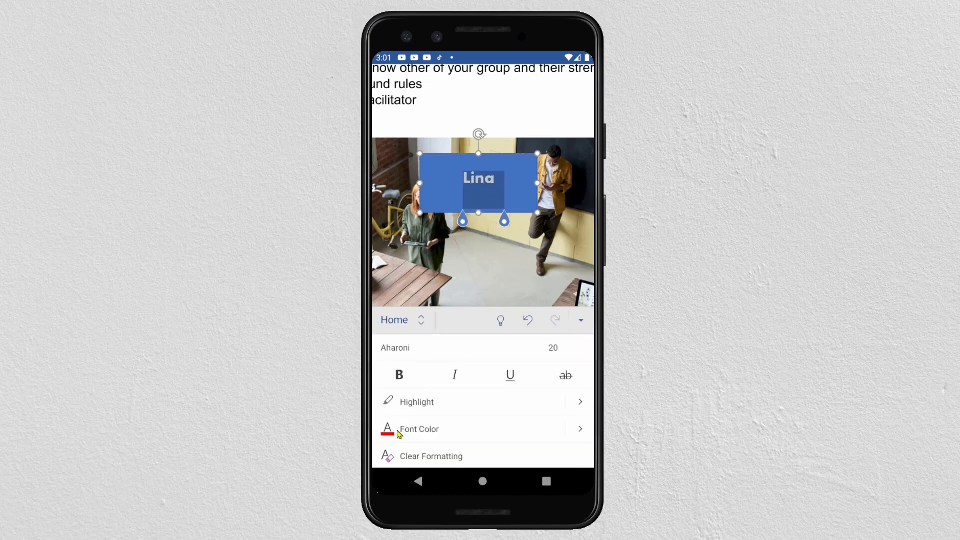
left_click(424, 429)
left_click(448, 178)
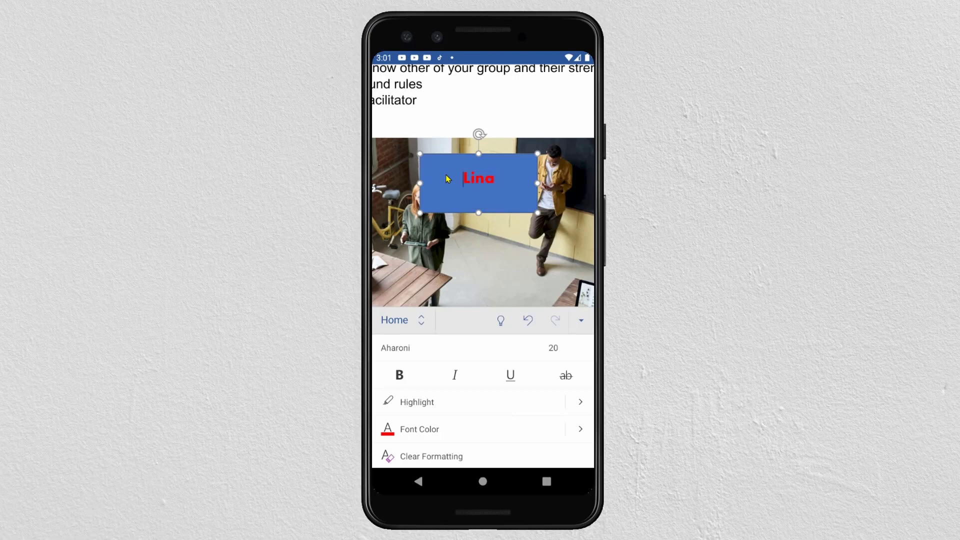
Step: Remove the blue fill from the rectangle containing the name
left_click(477, 276)
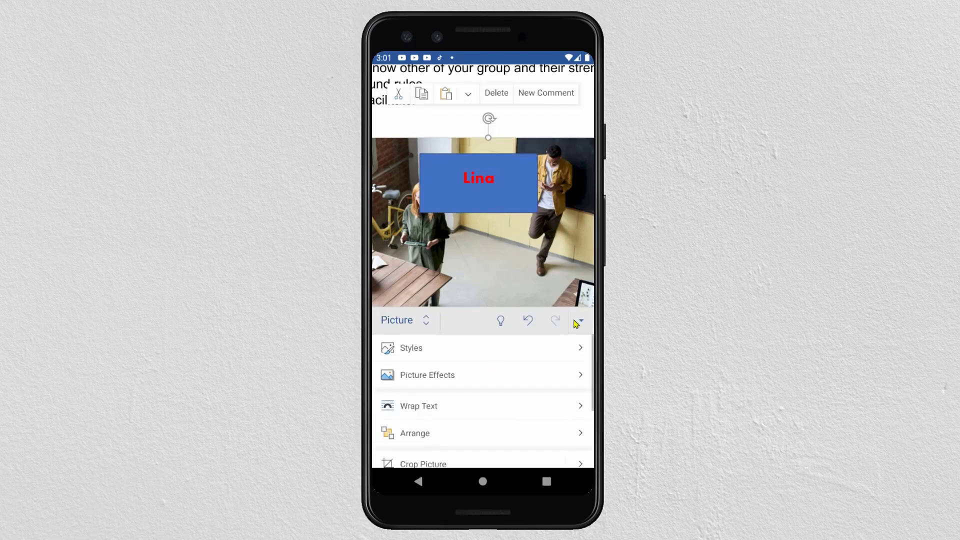
left_click(519, 196)
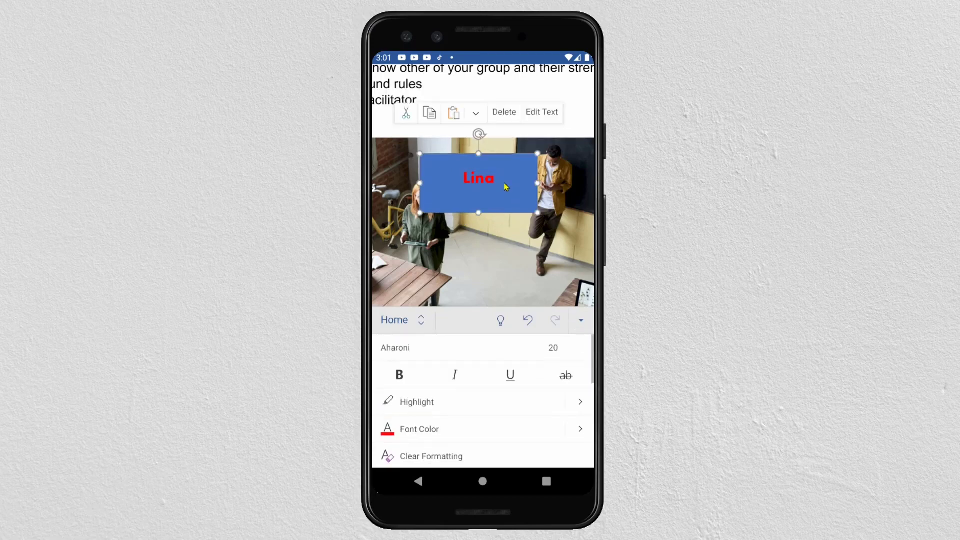
left_click(400, 321)
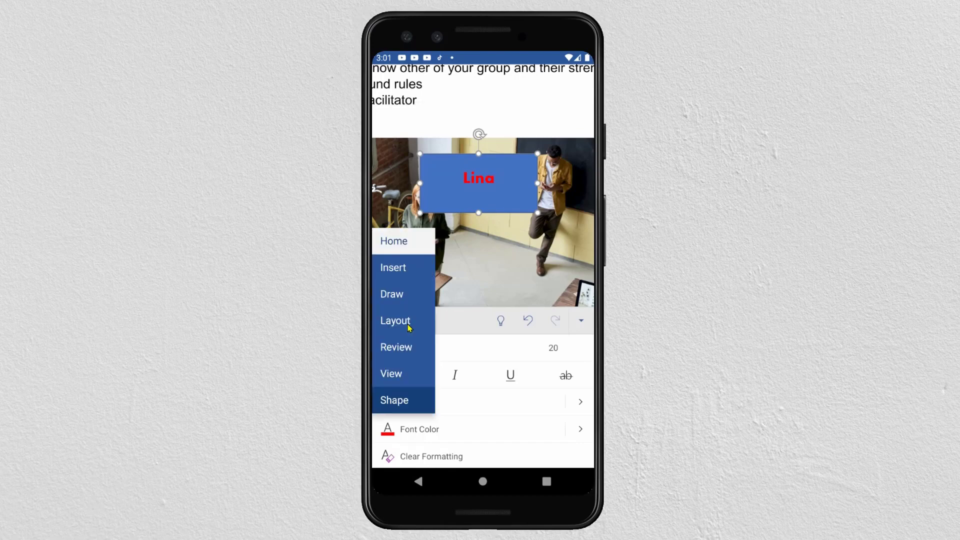
left_click(394, 401)
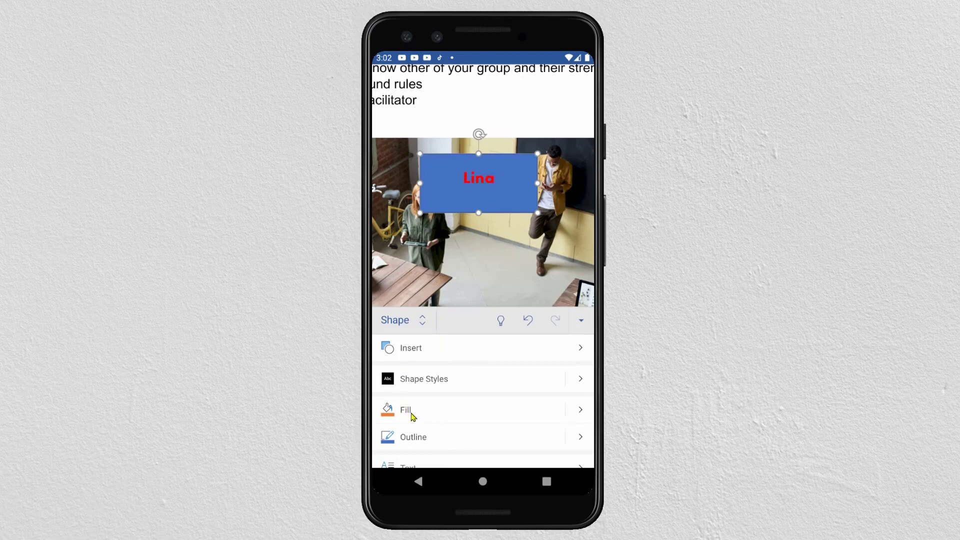
left_click(574, 411)
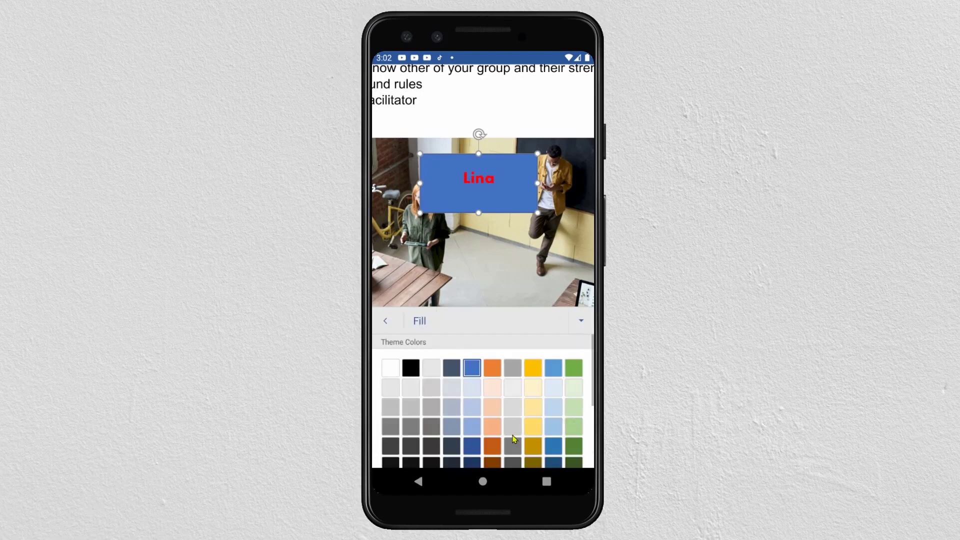
left_click_drag(511, 433, 527, 281)
left_click(391, 435)
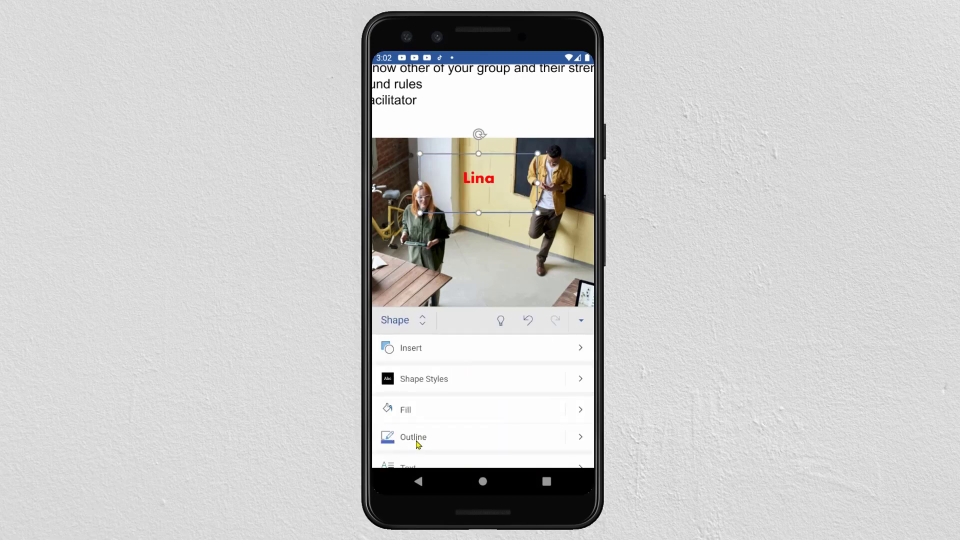
Step: Remove the outline of the name's rectangle by setting it to No Fill
left_click(578, 440)
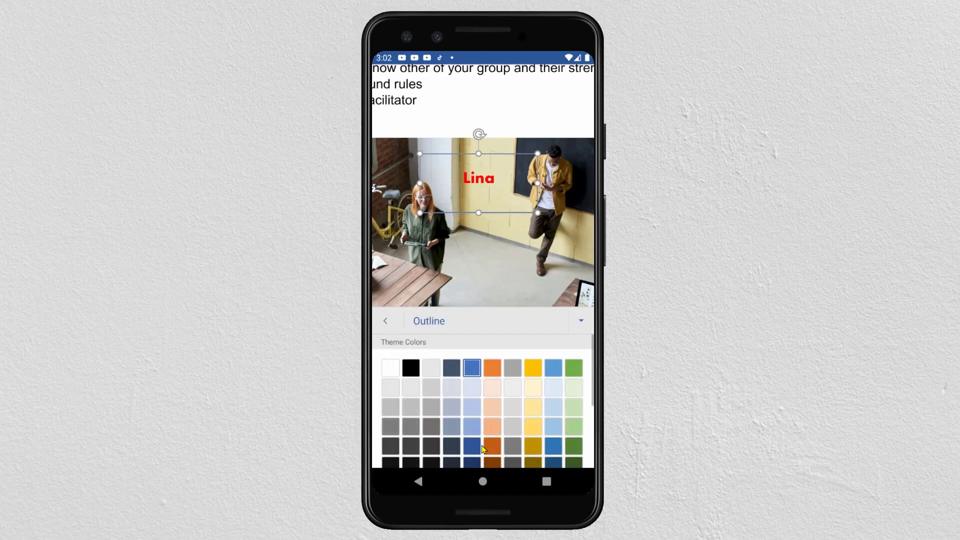
left_click_drag(484, 449, 497, 302)
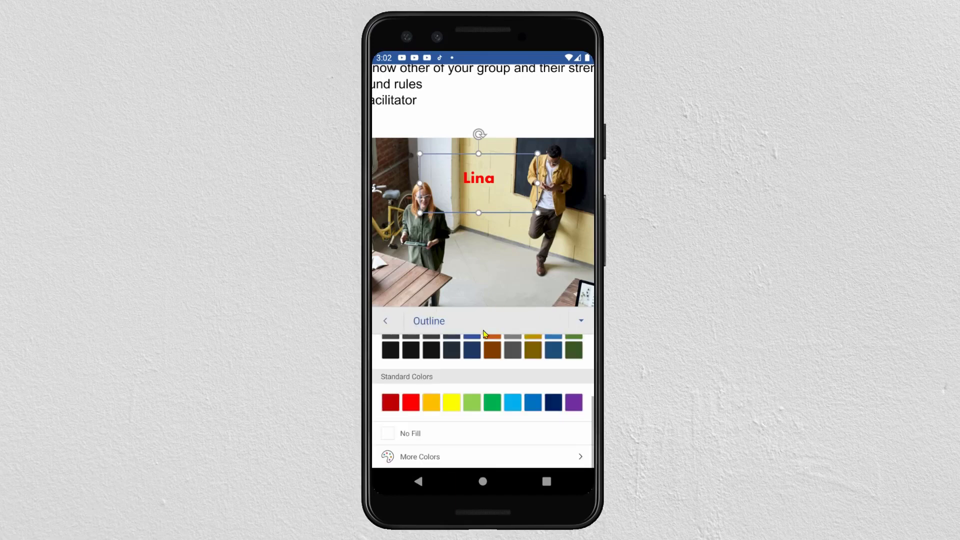
left_click(390, 434)
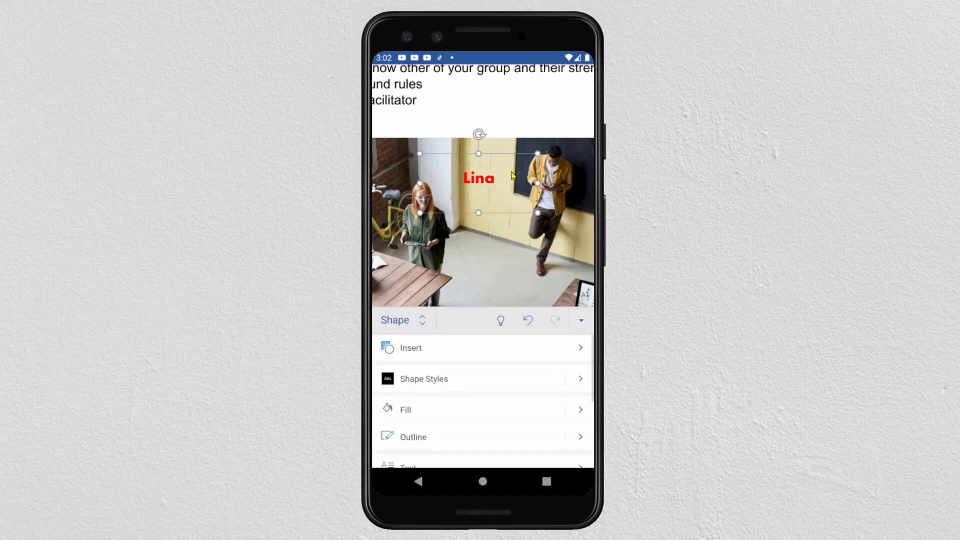
Step: Move the transparent name label beside the red-haired woman's head in the picture, then leave the shape and hide the keyboard
left_click(474, 260)
left_click(498, 187)
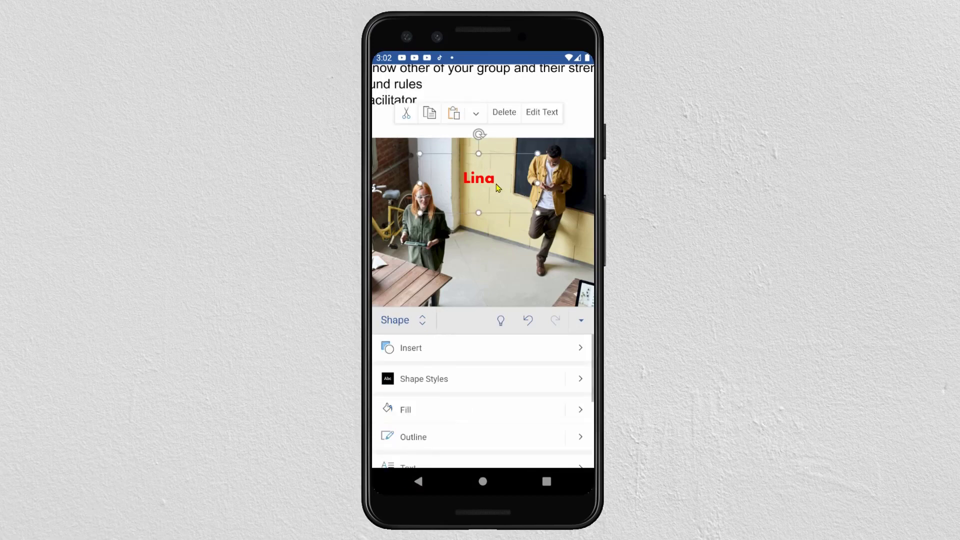
left_click(498, 186)
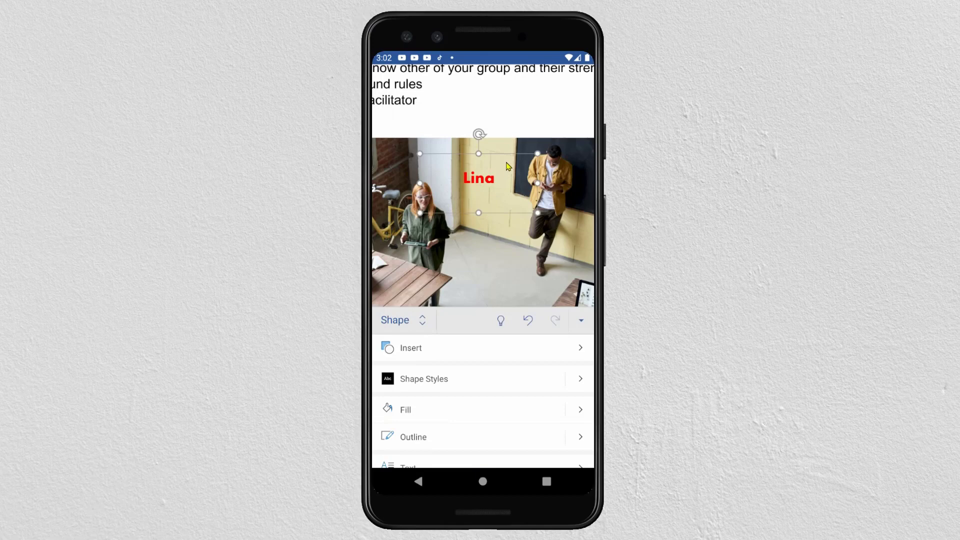
left_click_drag(504, 160, 477, 173)
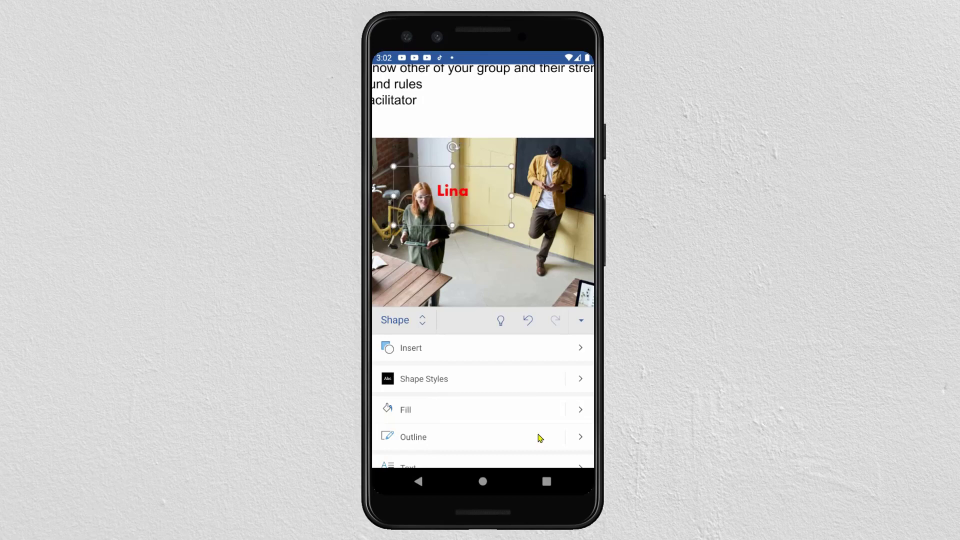
left_click(522, 110)
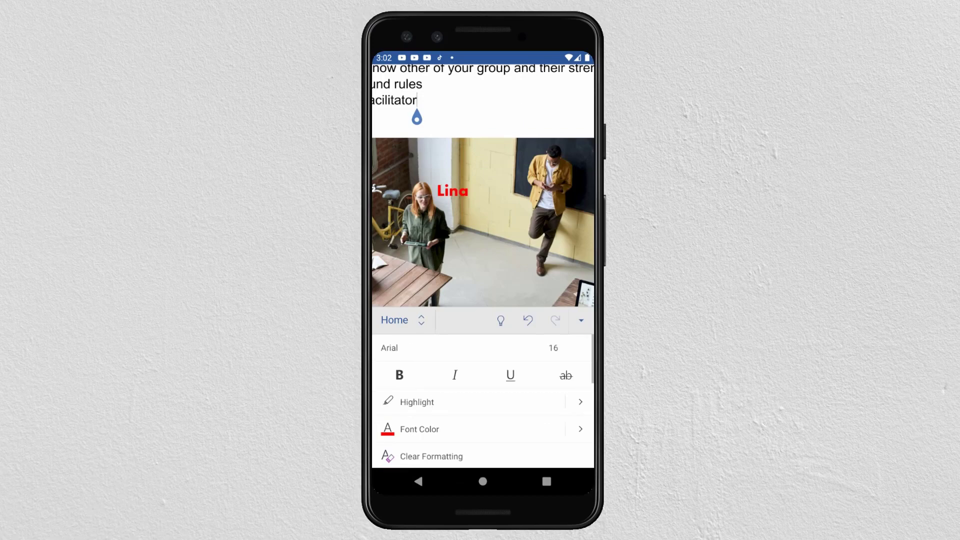
left_click(581, 320)
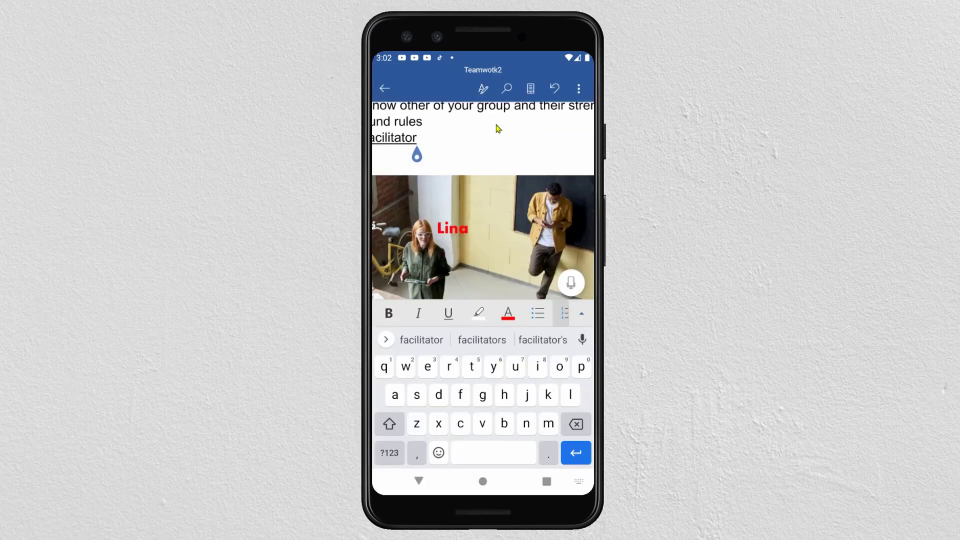
left_click(418, 481)
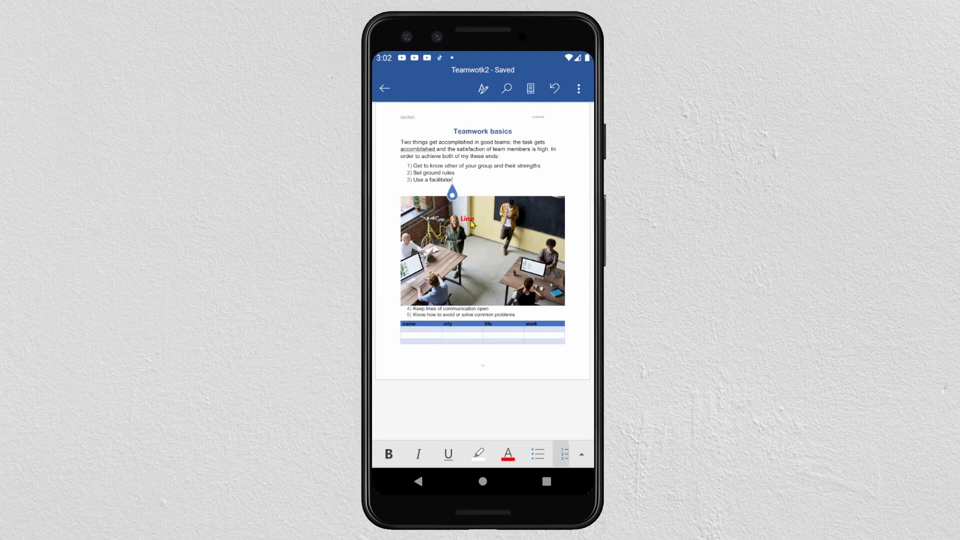
Step: Select the picture and insert a second plain rectangle shape from the Rectangles group
left_click(471, 223)
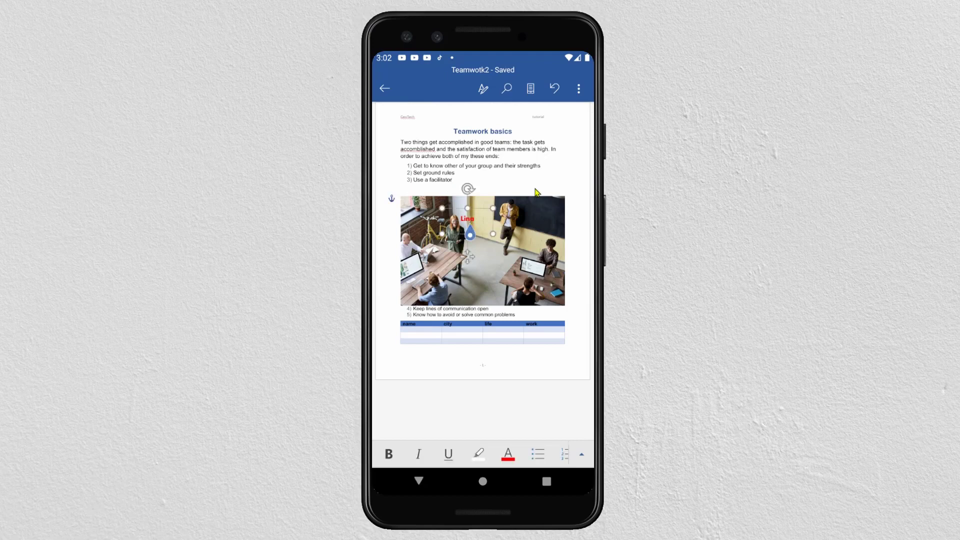
left_click(534, 210)
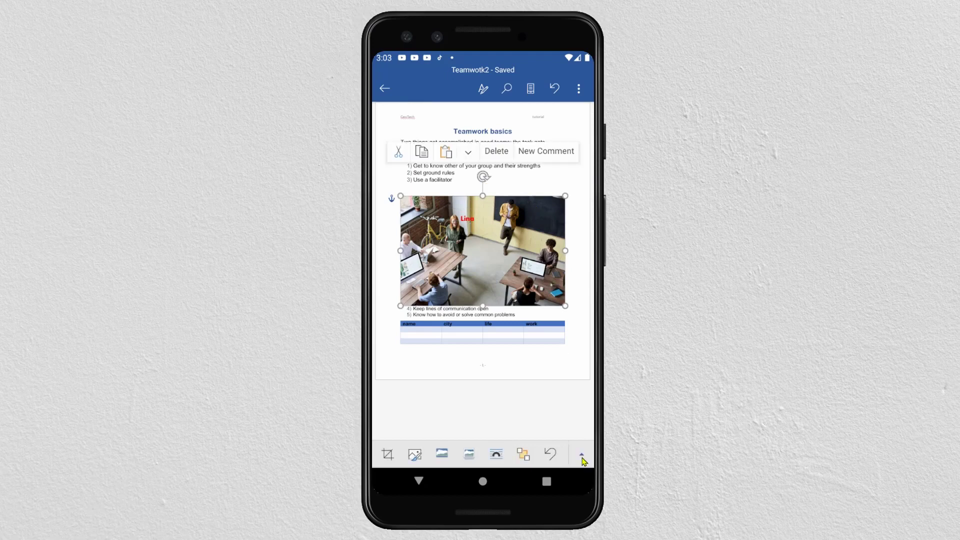
left_click(582, 459)
left_click(416, 326)
left_click(393, 269)
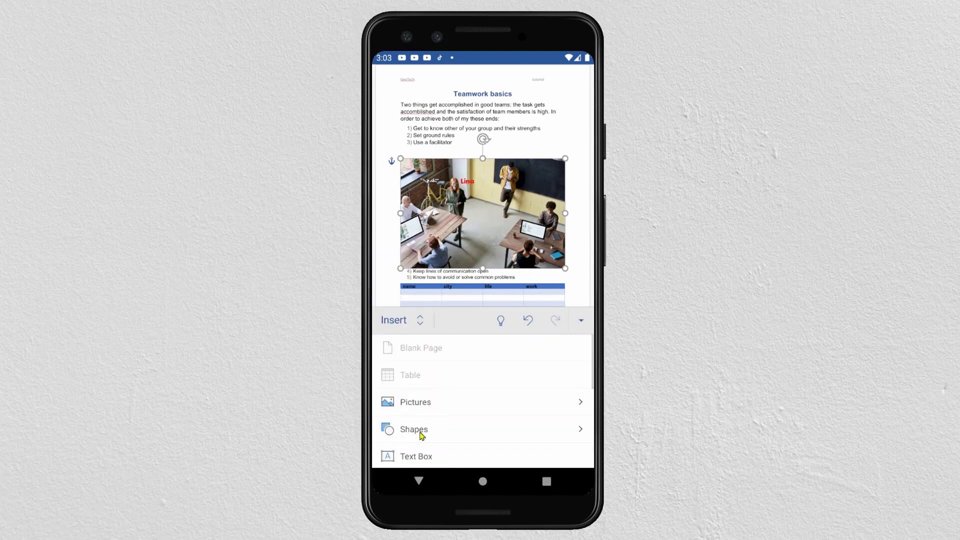
left_click(422, 433)
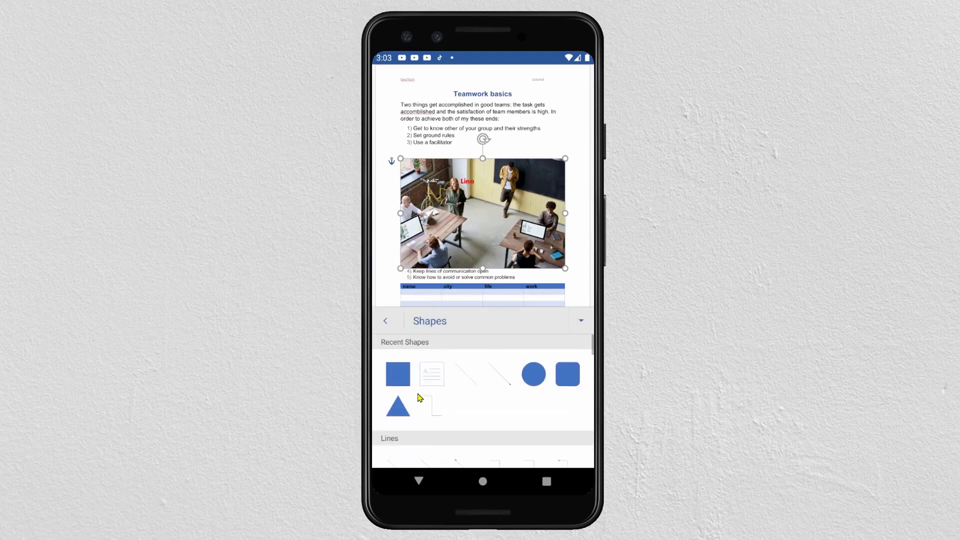
scroll(419, 397, "down", 5)
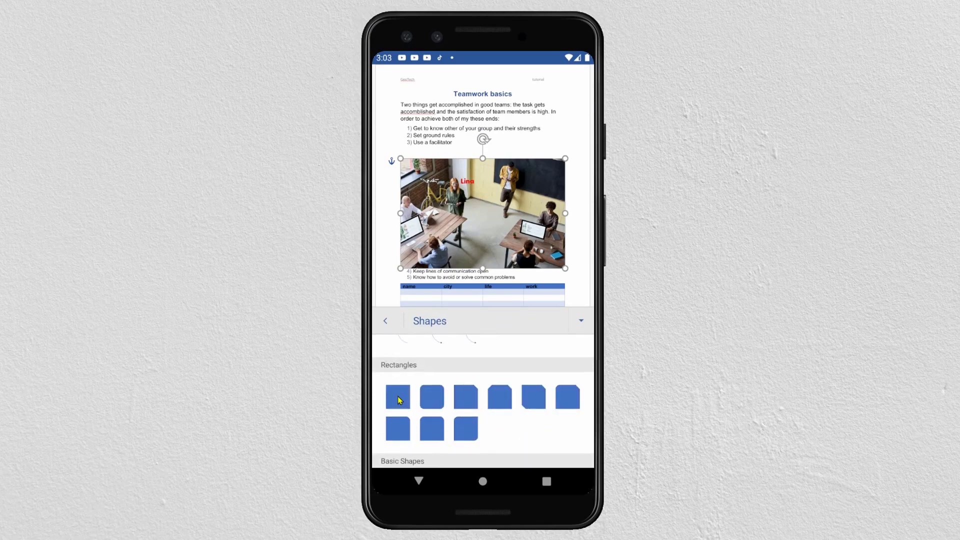
left_click(404, 401)
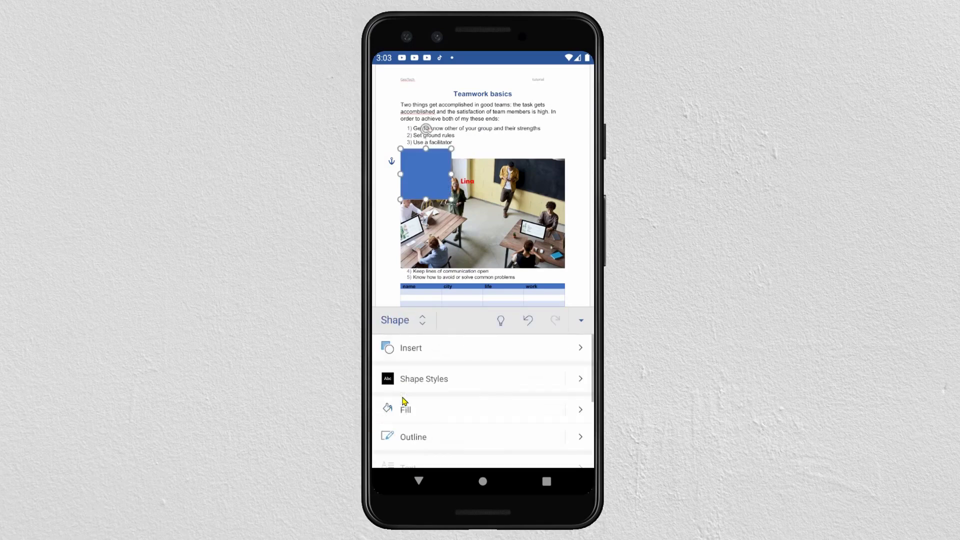
Step: Enter another person's first name in the new rectangle and change its font to Aharoni
left_click(423, 174)
type("David")
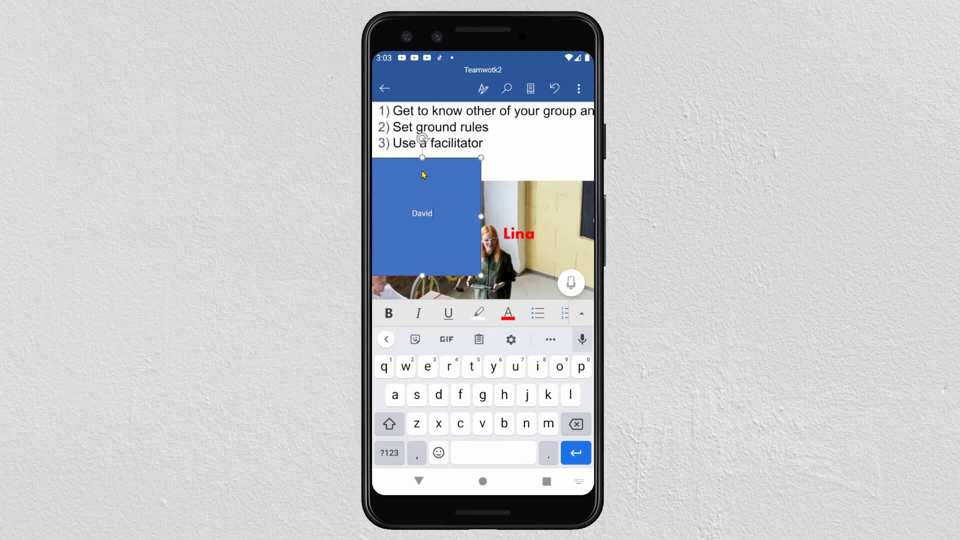
double_click(428, 218)
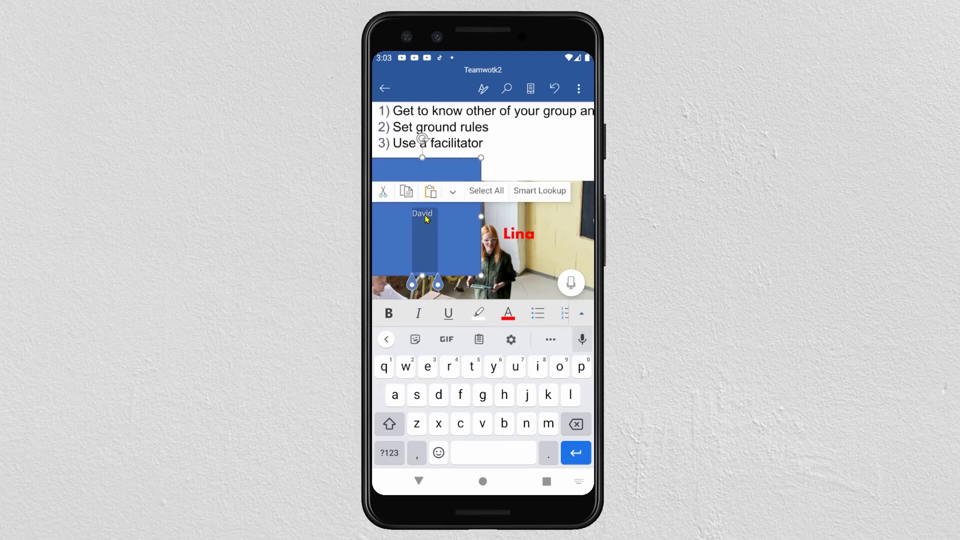
left_click(581, 315)
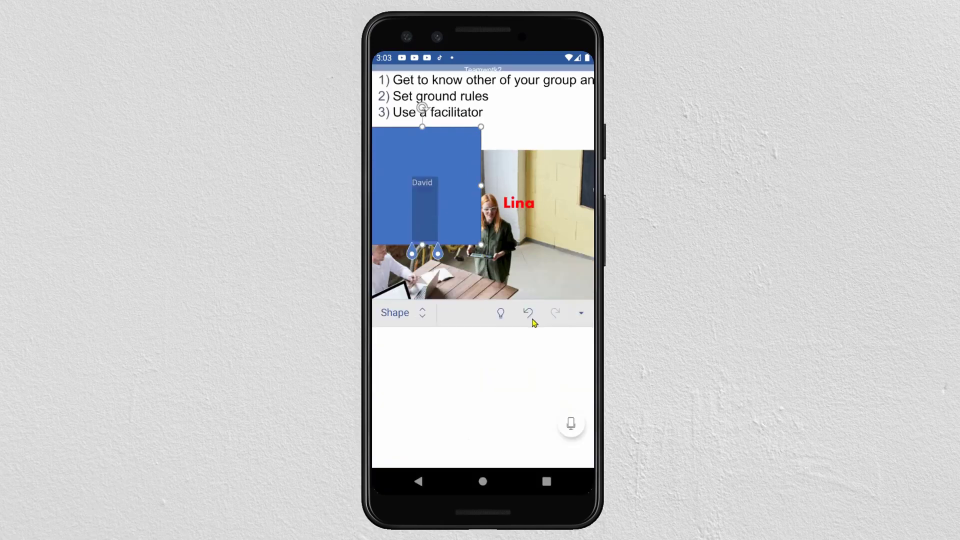
left_click(409, 324)
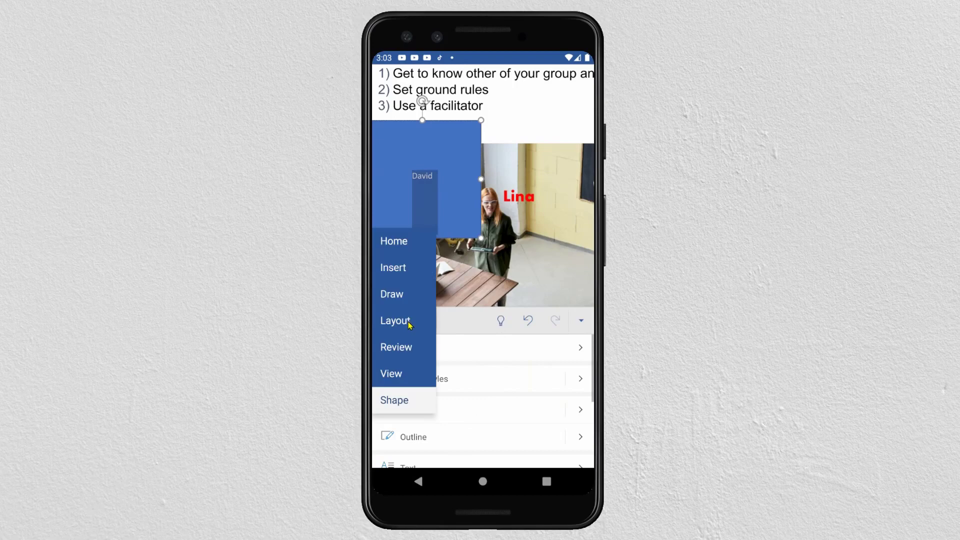
left_click(399, 244)
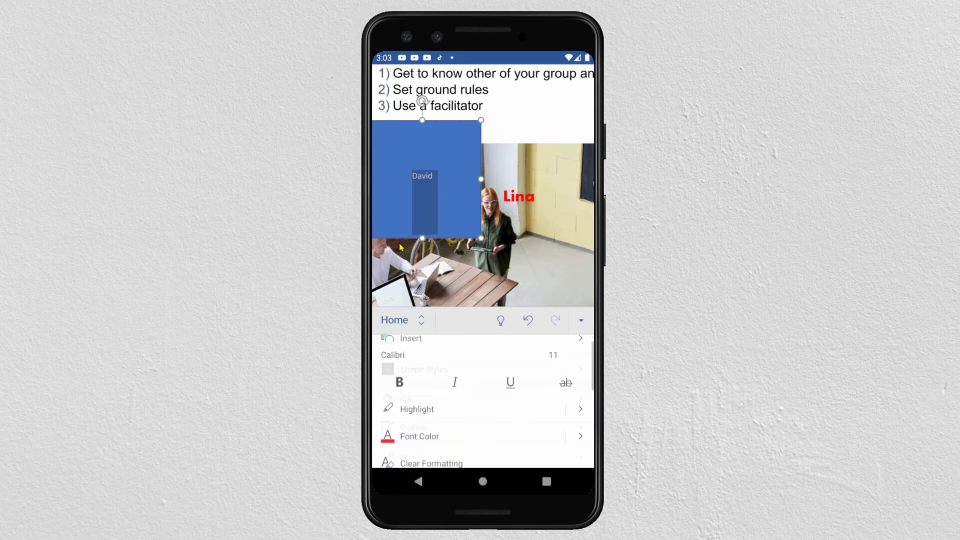
left_click(393, 350)
mouse_move(432, 426)
left_mouse_down()
mouse_move(446, 343)
mouse_move(447, 428)
left_mouse_up()
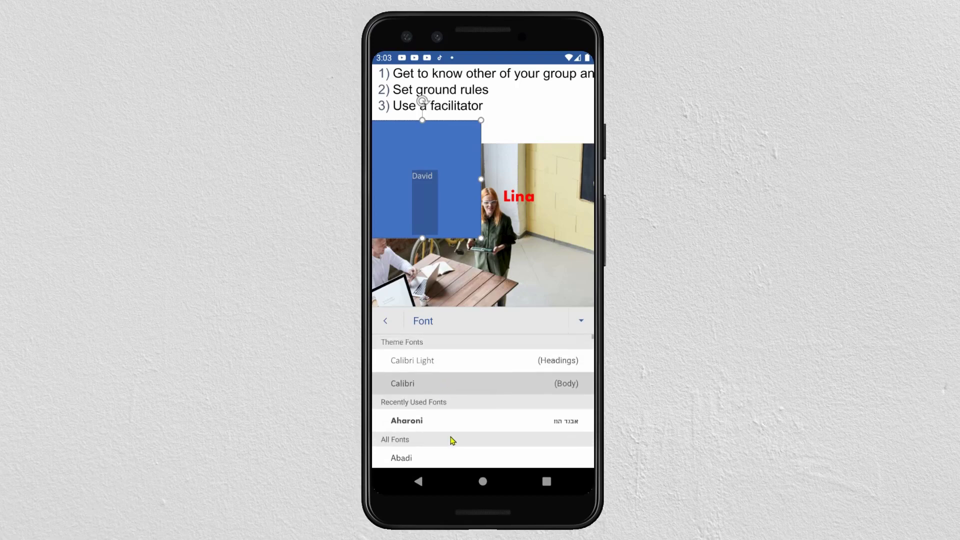
left_click_drag(414, 420, 429, 352)
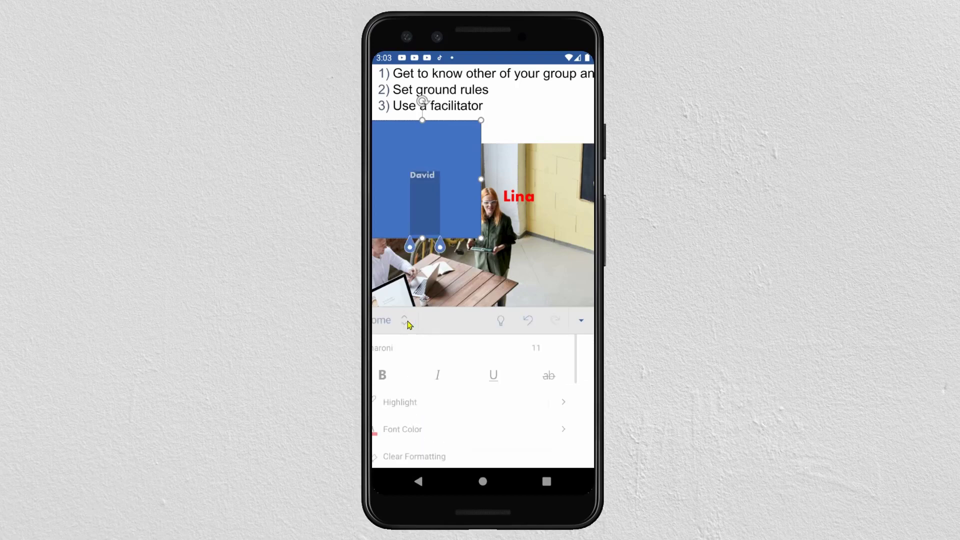
Step: Set the name in the new rectangle to font size 14 and colour it red
left_click(558, 350)
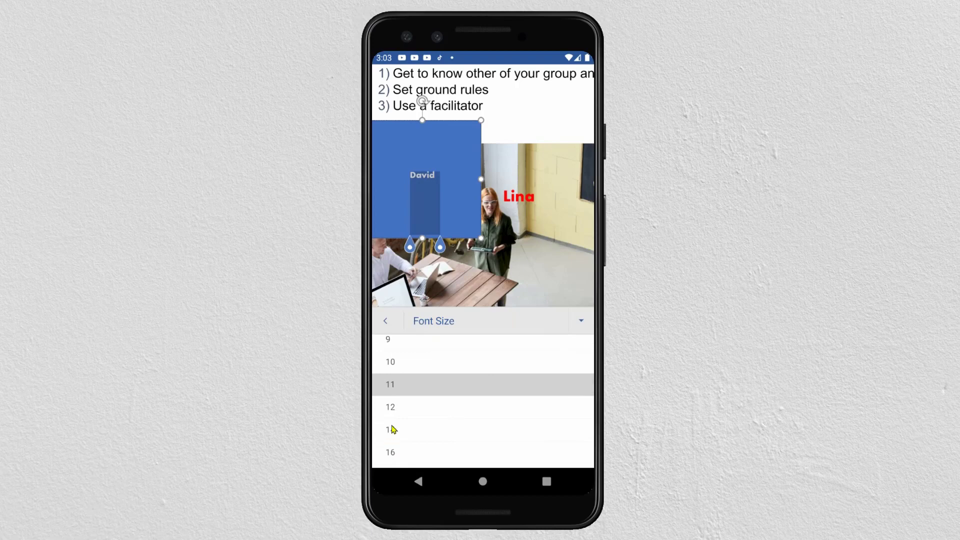
left_click(391, 430)
left_click(397, 431)
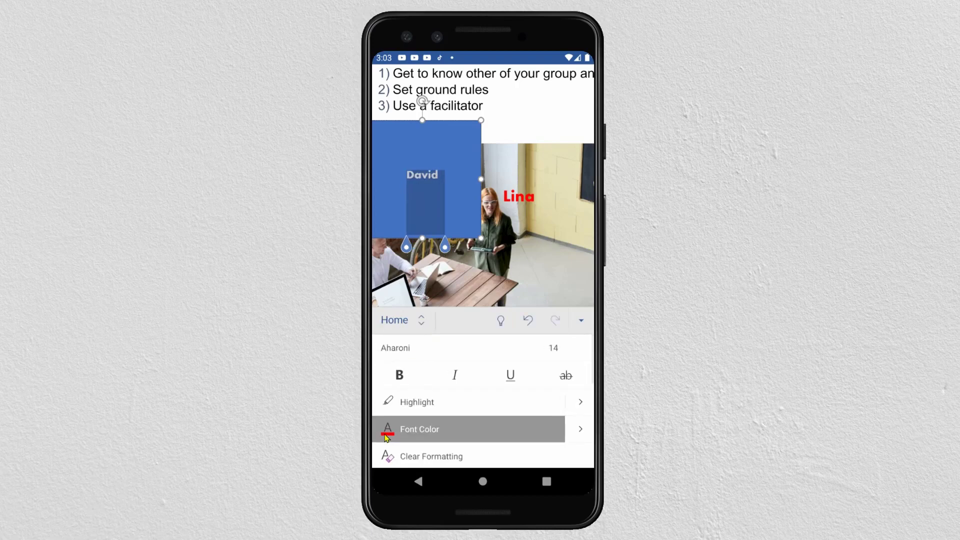
Step: Select the second name rectangle as a shape and set its fill to No Fill
left_click(454, 145)
left_click(459, 127)
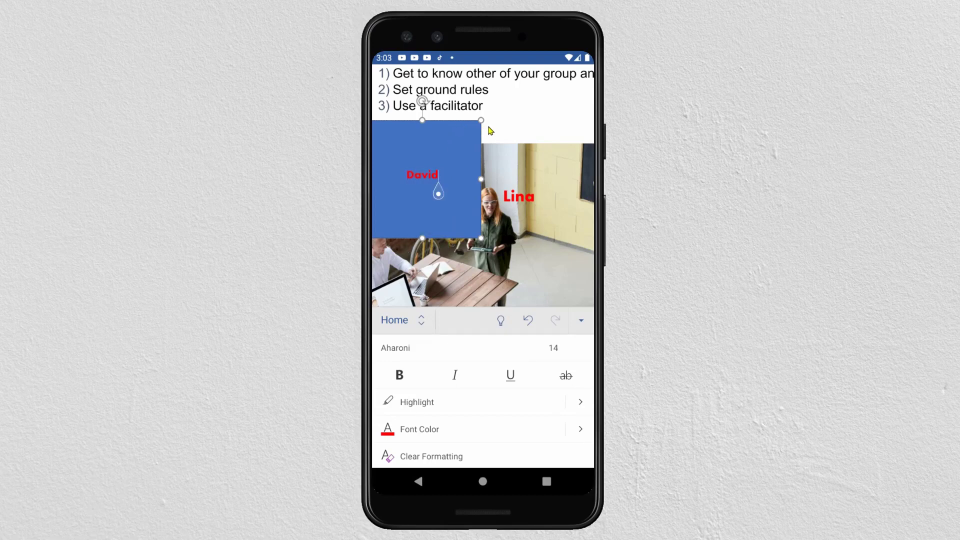
left_click(479, 117)
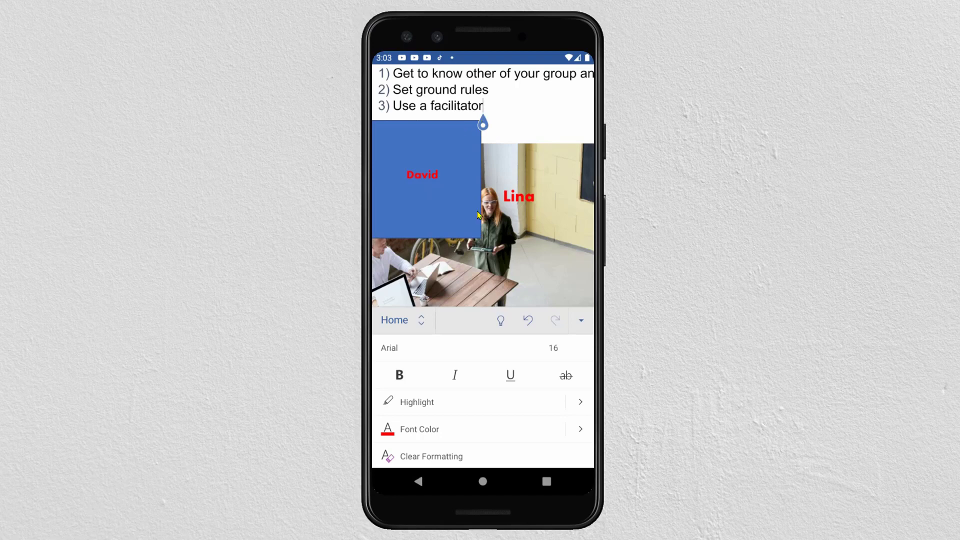
left_click(439, 123)
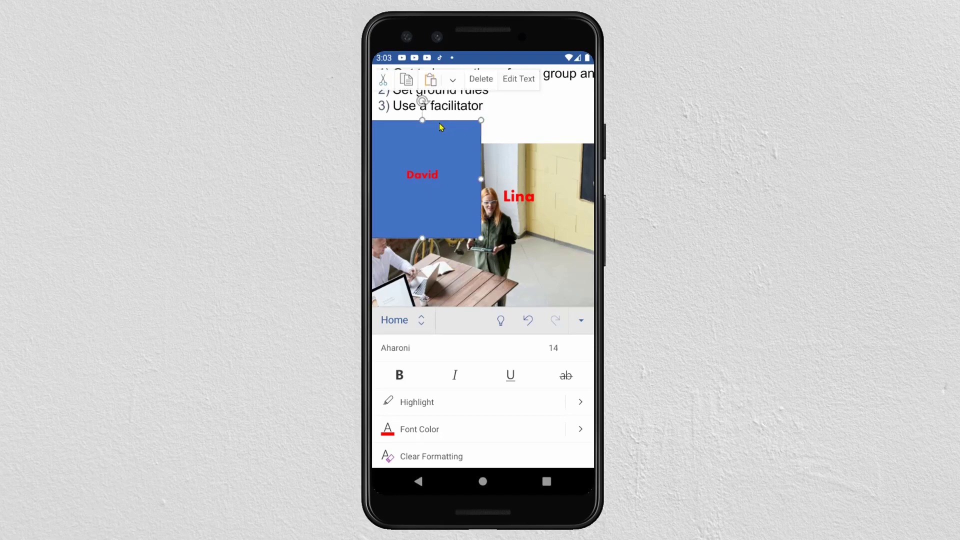
left_click(406, 326)
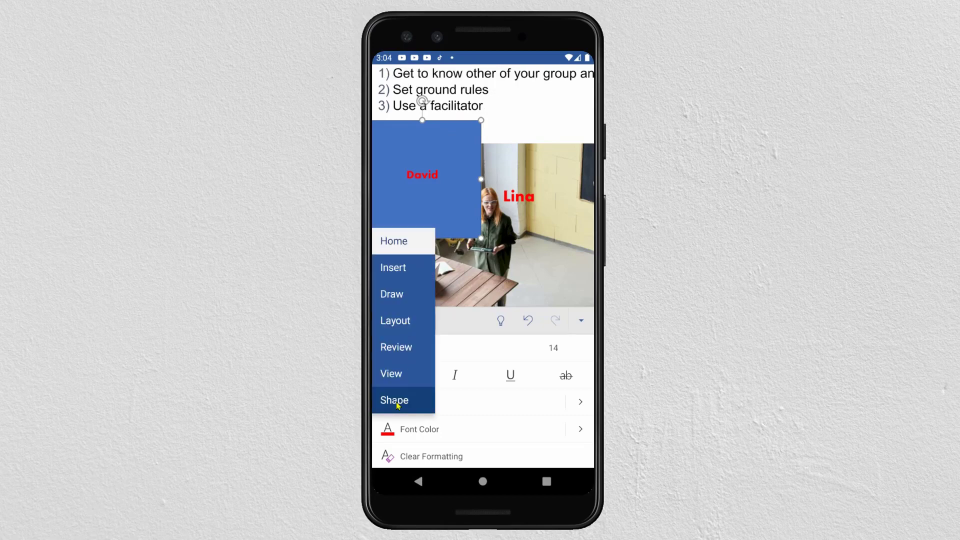
left_click(395, 400)
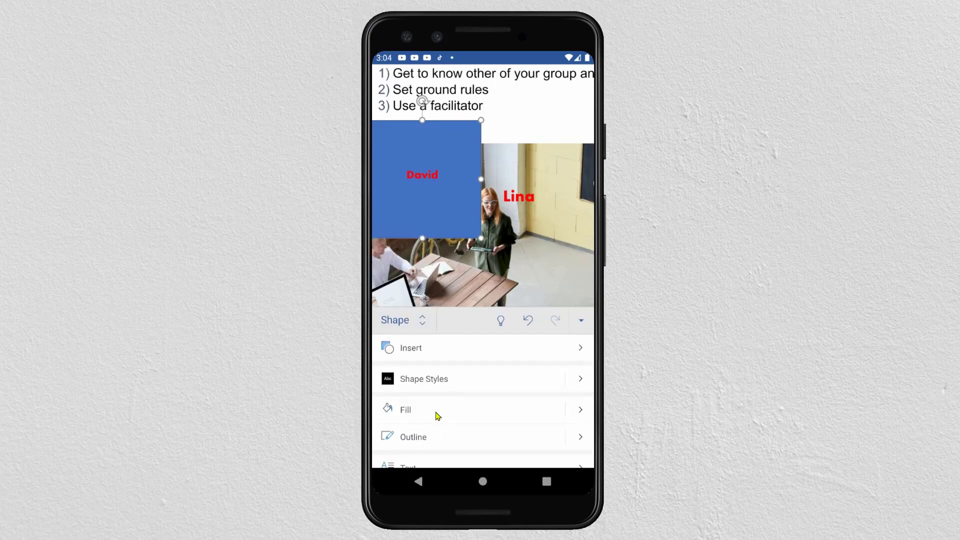
left_click(580, 409)
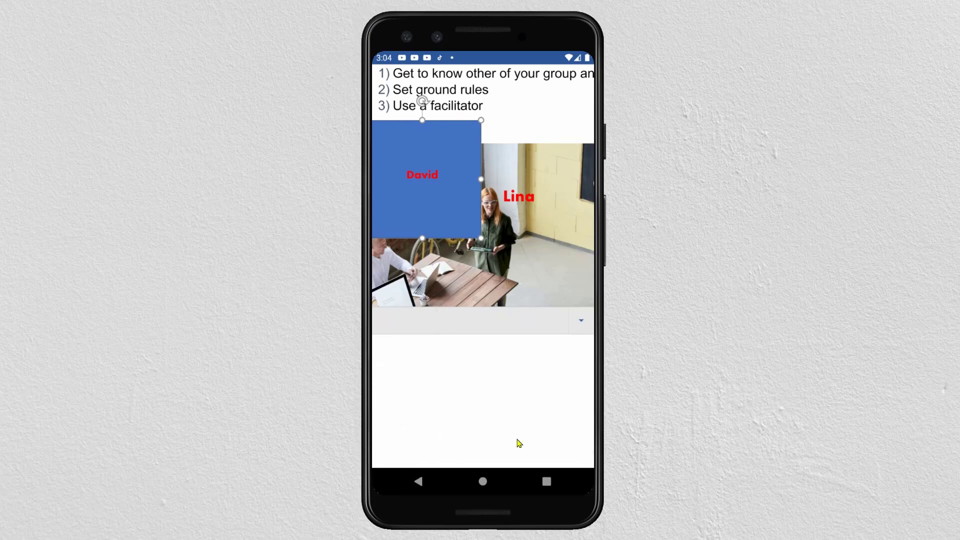
scroll(503, 442, "down", 5)
left_click(394, 435)
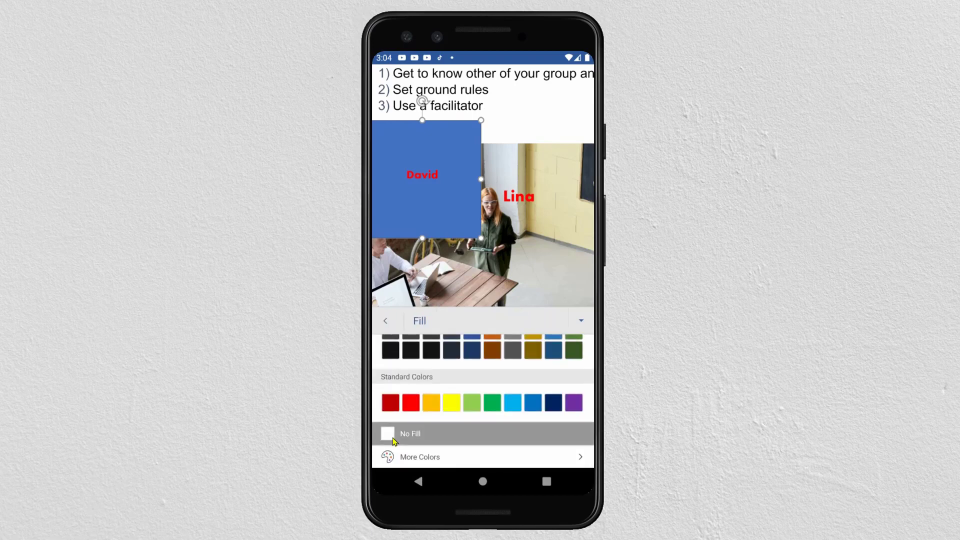
left_click(489, 443)
Step: Set the outline of the second name rectangle to No Fill
left_click(582, 437)
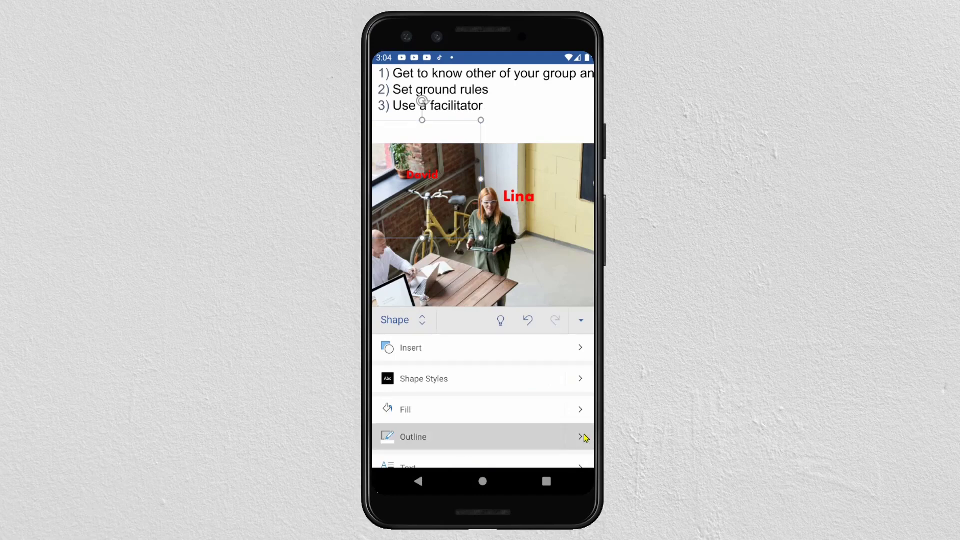
scroll(483, 385, "down", 3)
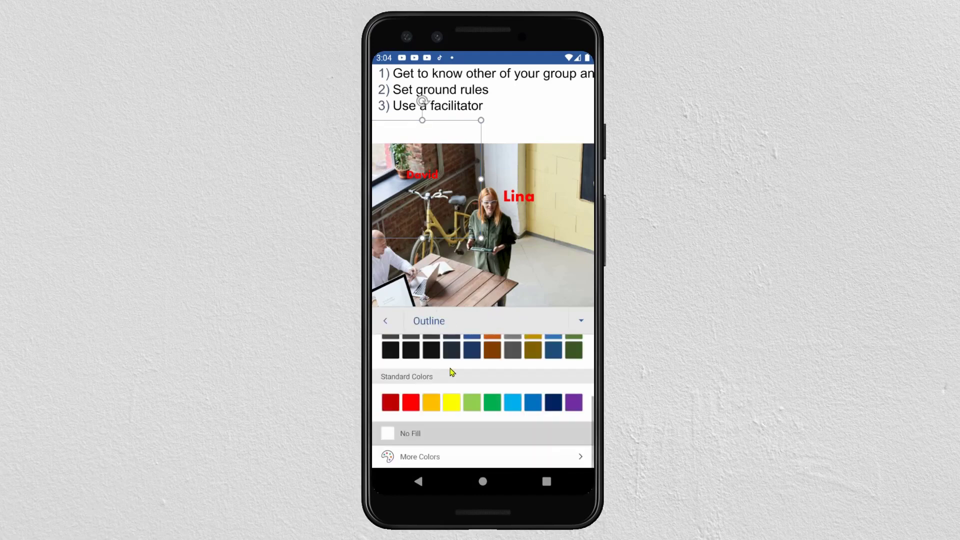
left_click(393, 430)
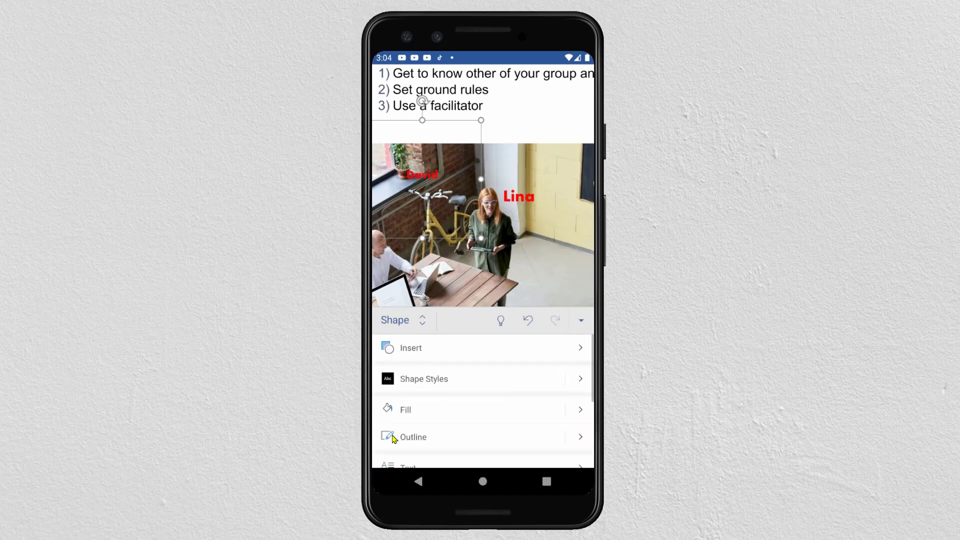
Step: Shrink the transparent name label and move it onto the blackboard beside the man in the yellow jacket
left_click_drag(469, 127, 590, 147)
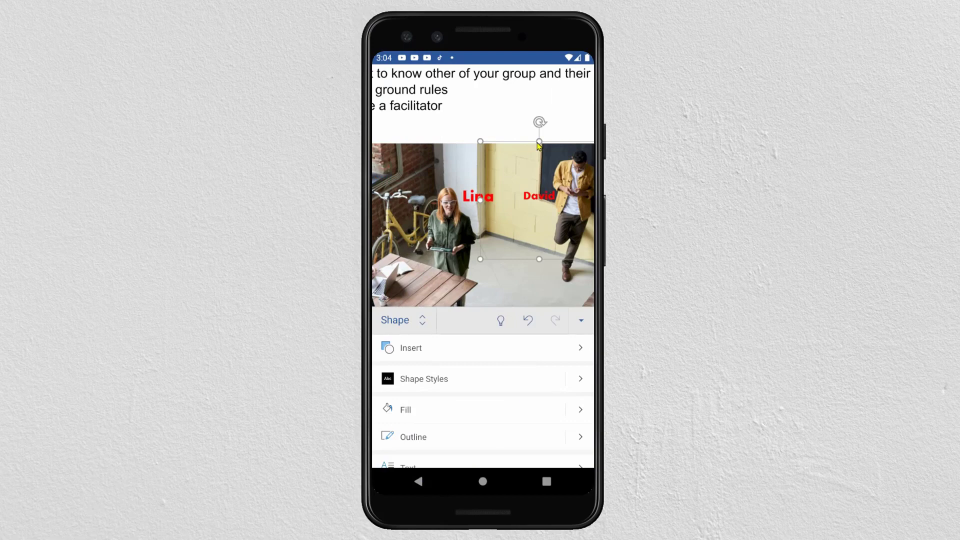
left_click(538, 168)
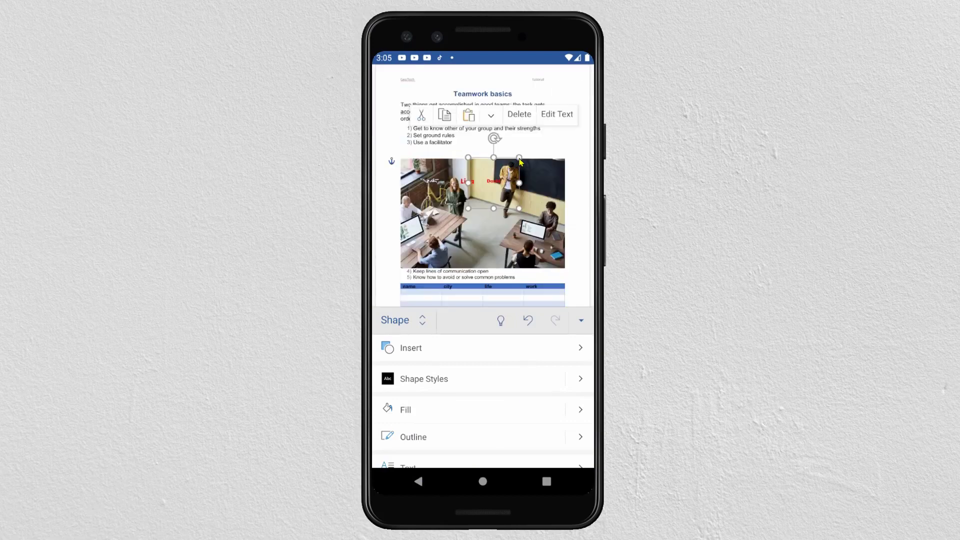
left_click_drag(519, 158, 517, 190)
left_click_drag(492, 236, 526, 212)
Step: Change the font colour of the name on the blackboard to white and leave the label
double_click(530, 172)
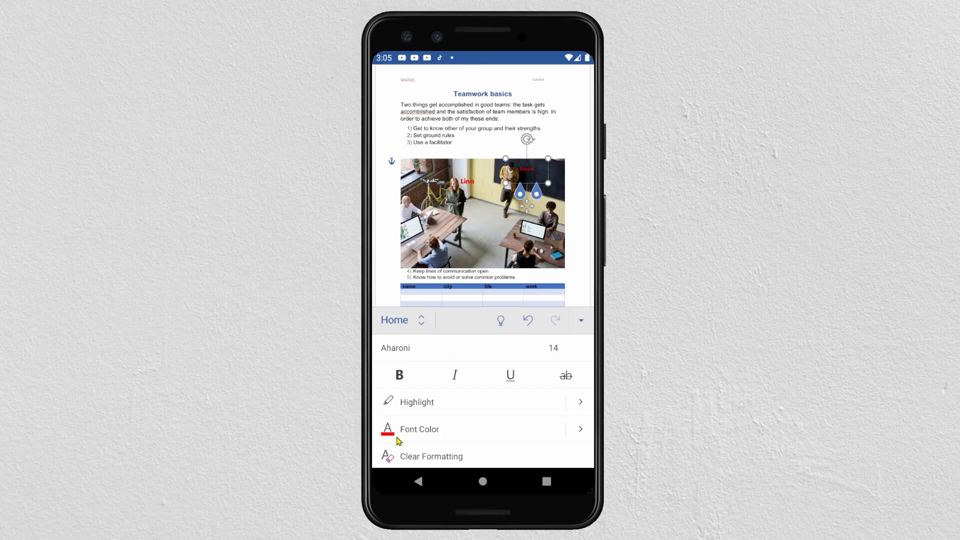
left_click(576, 431)
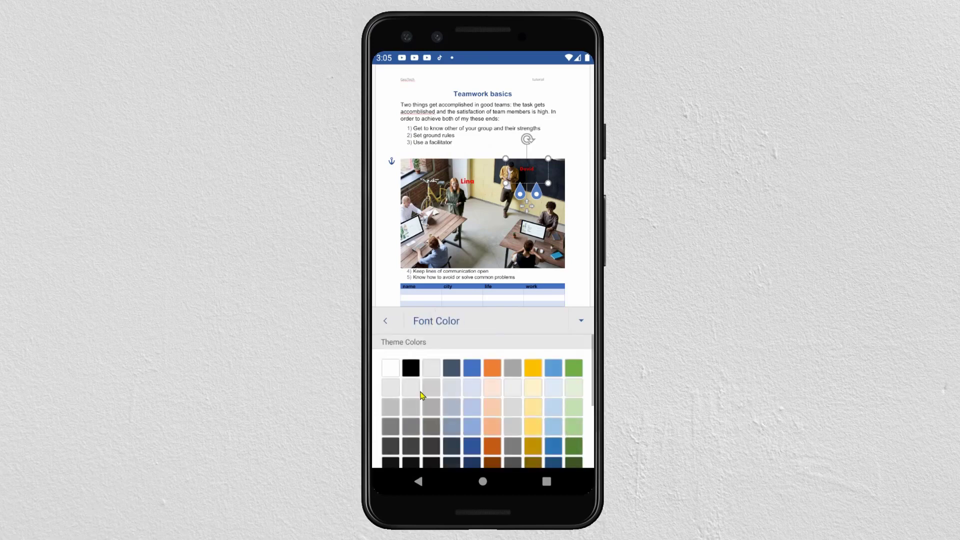
left_click(391, 369)
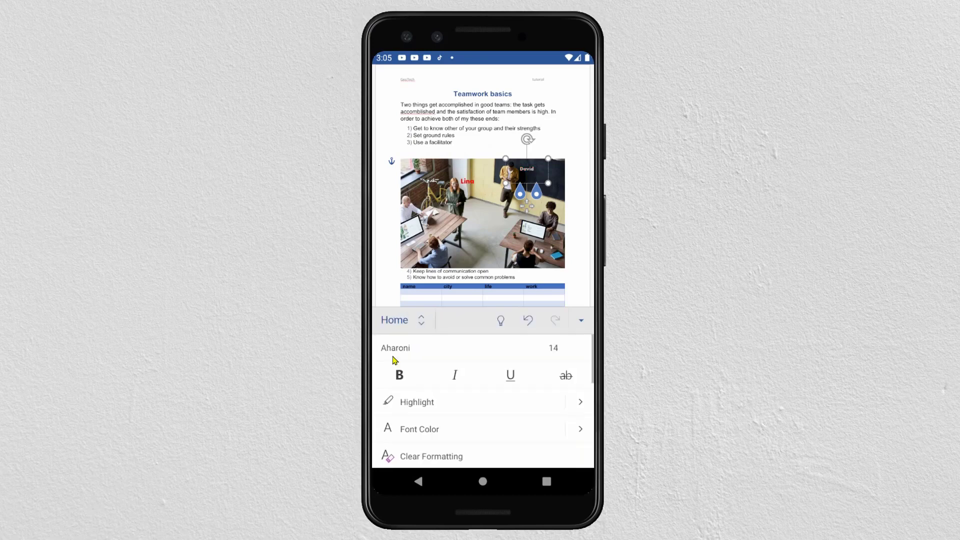
left_click(564, 143)
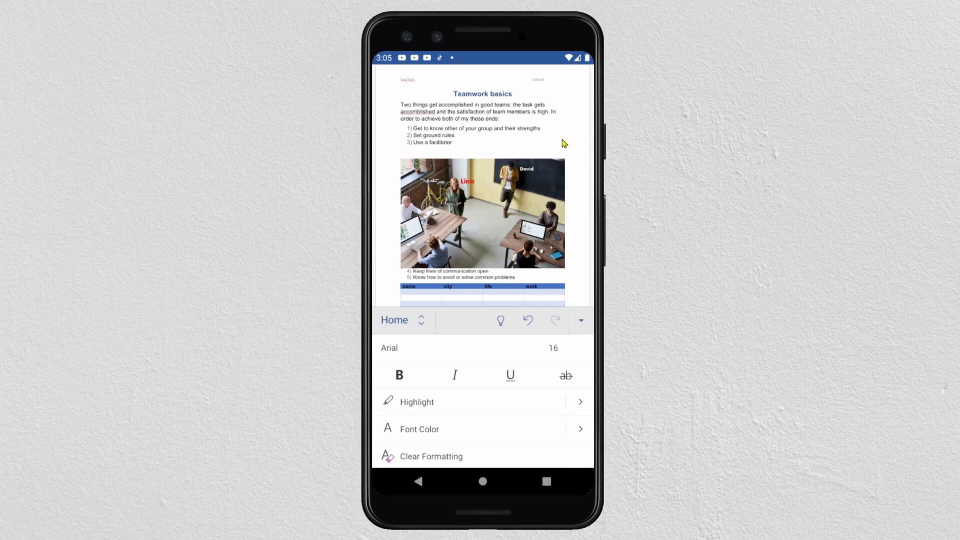
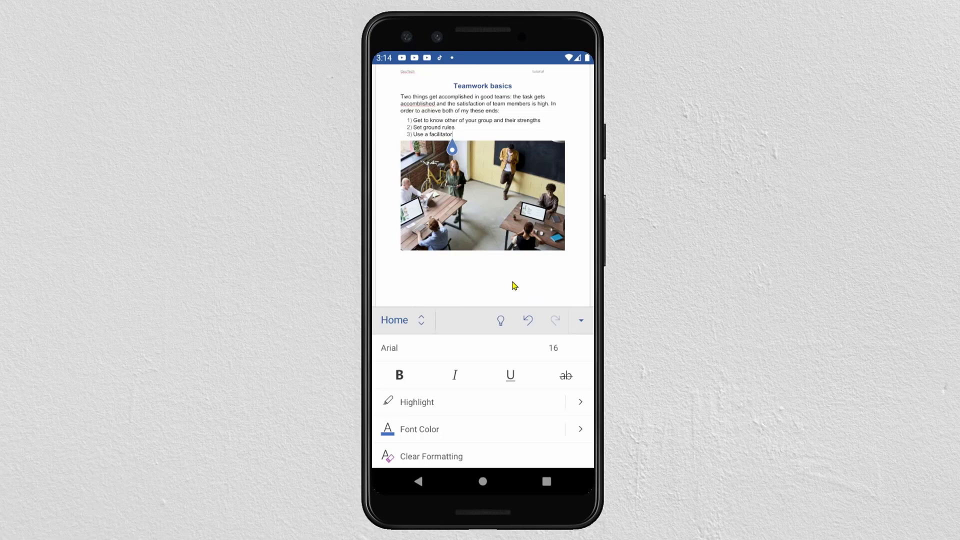
Step: Select the unlabelled Teamwork picture and set its text wrapping to Behind Text
left_click(514, 227)
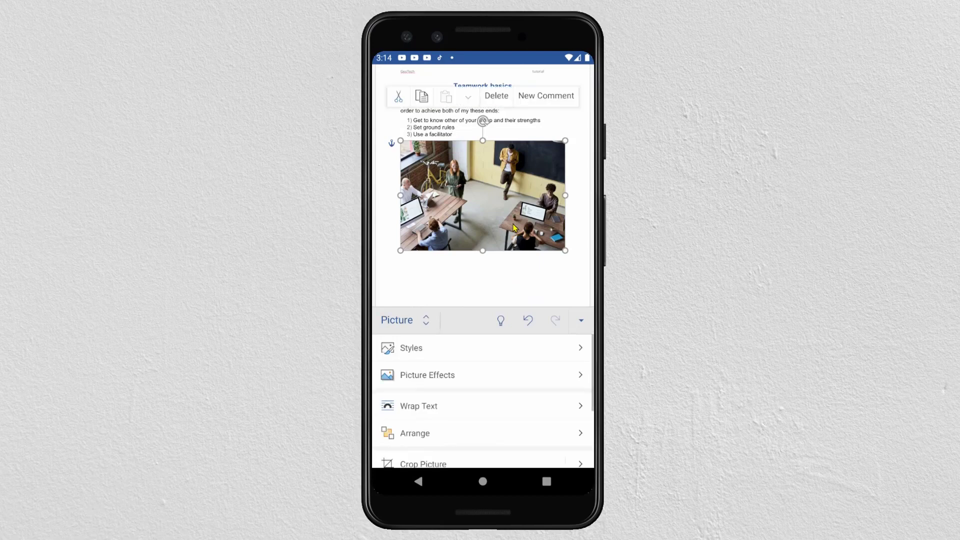
left_click(414, 323)
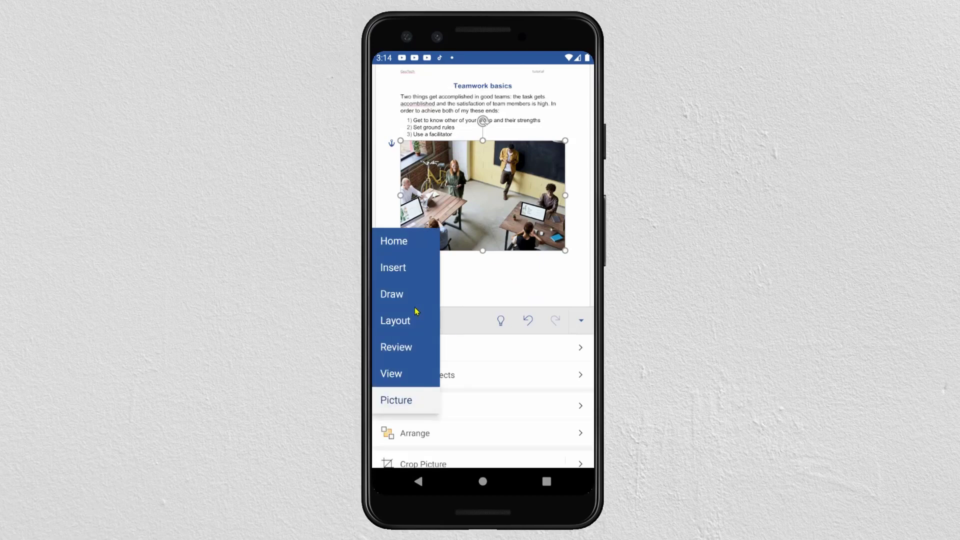
left_click(398, 404)
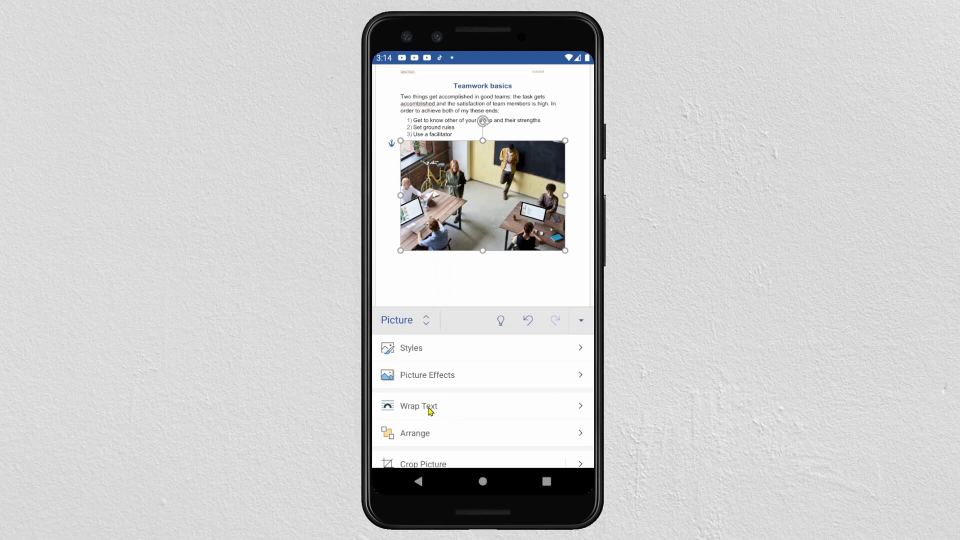
left_click(582, 405)
left_click_drag(508, 448, 506, 366)
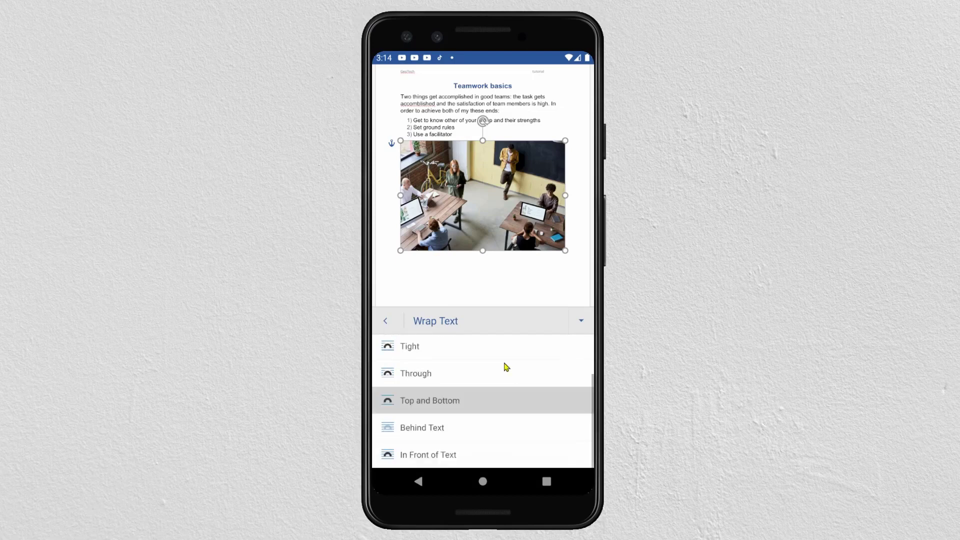
left_click(423, 428)
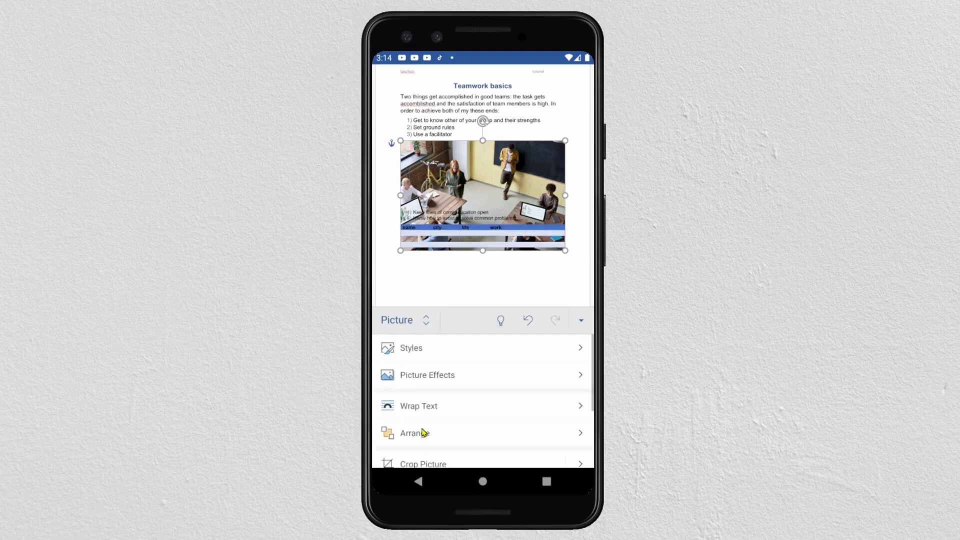
Step: Add blank lines after "Use a facilitator" to push the remaining text below the picture, and indent a blank line over the picture with spaces
left_click(455, 142)
left_click(456, 139)
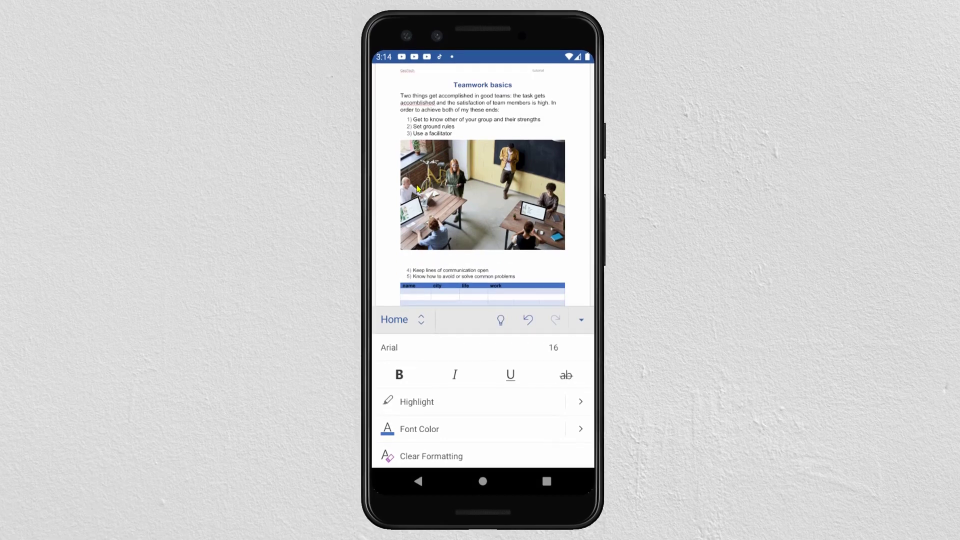
left_click(408, 172)
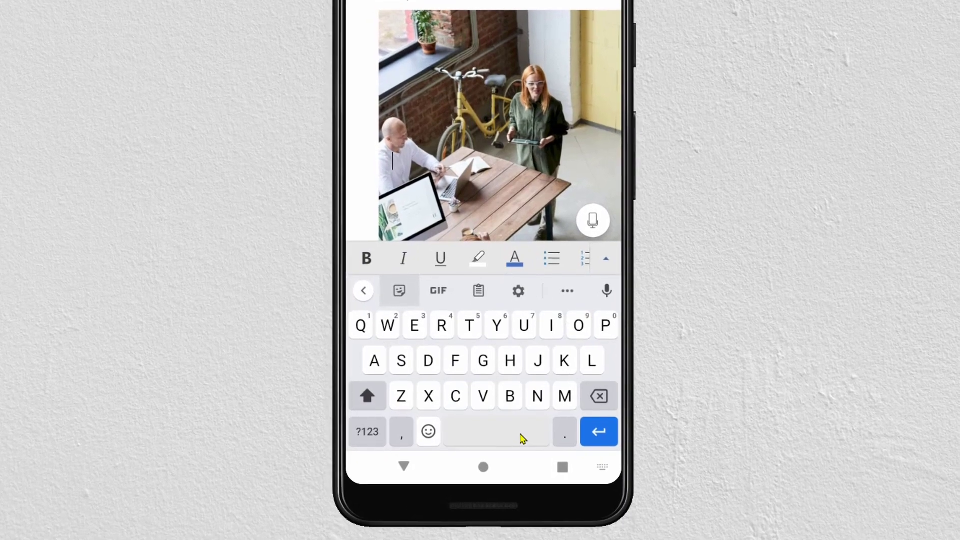
left_click(522, 437)
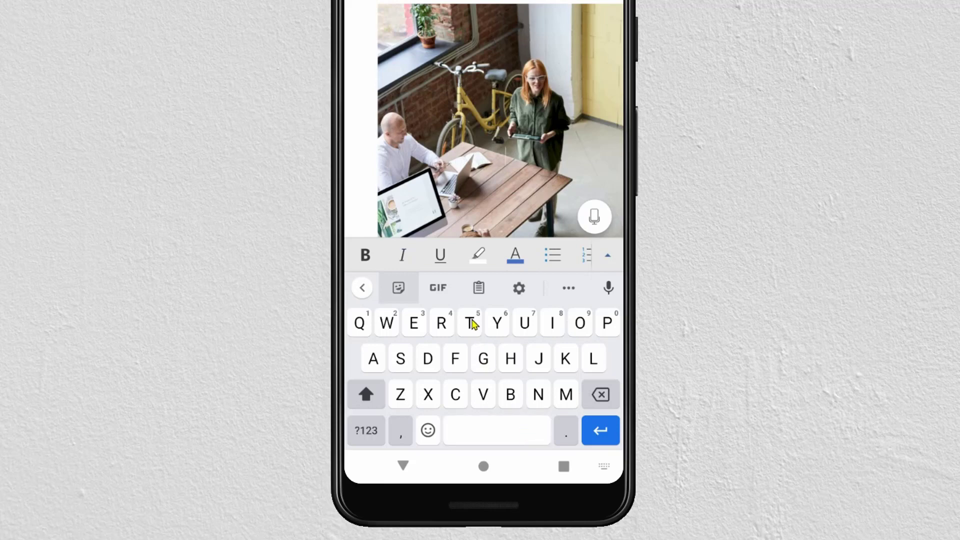
Step: Write "This pictures was in room 456" on the indented line over the picture
type("This pitc")
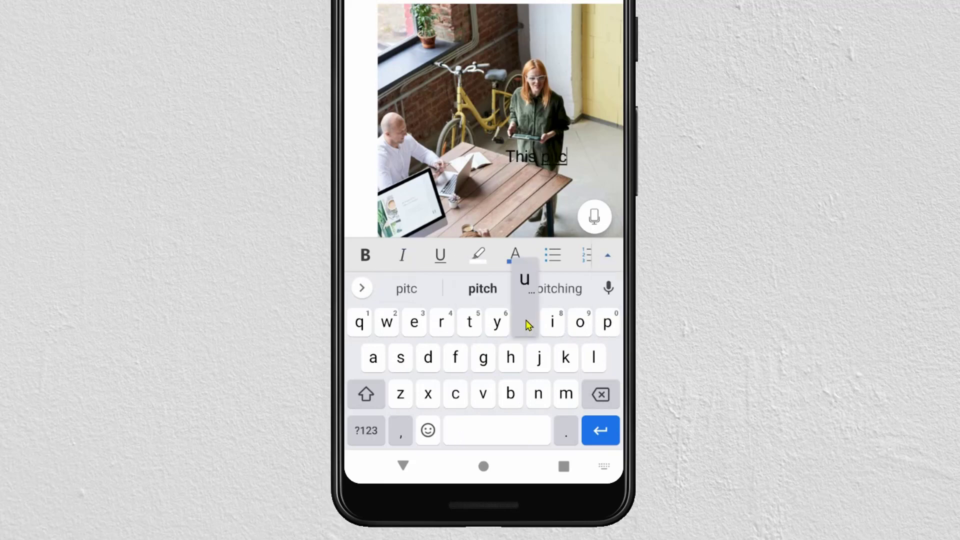
type("ue")
key("BackSpace")
type("res was")
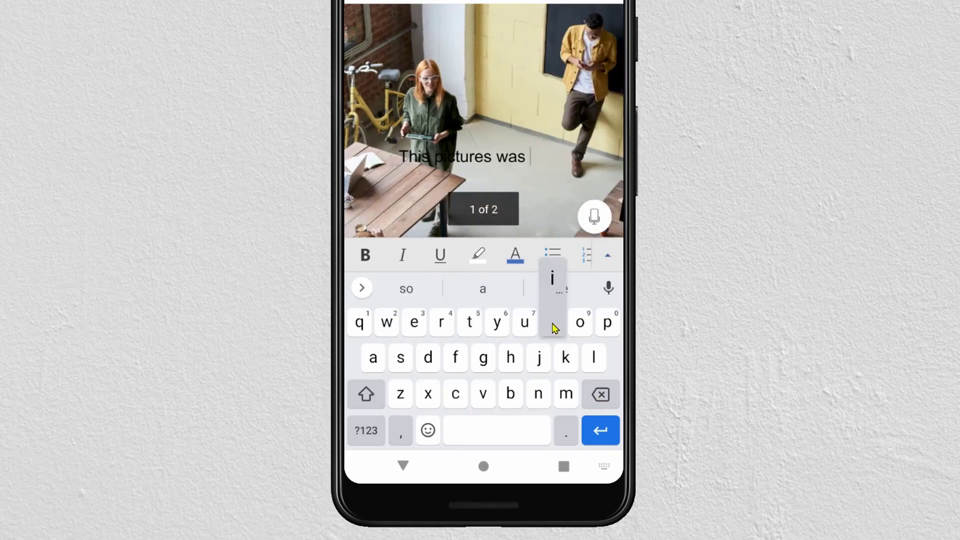
type(" in room")
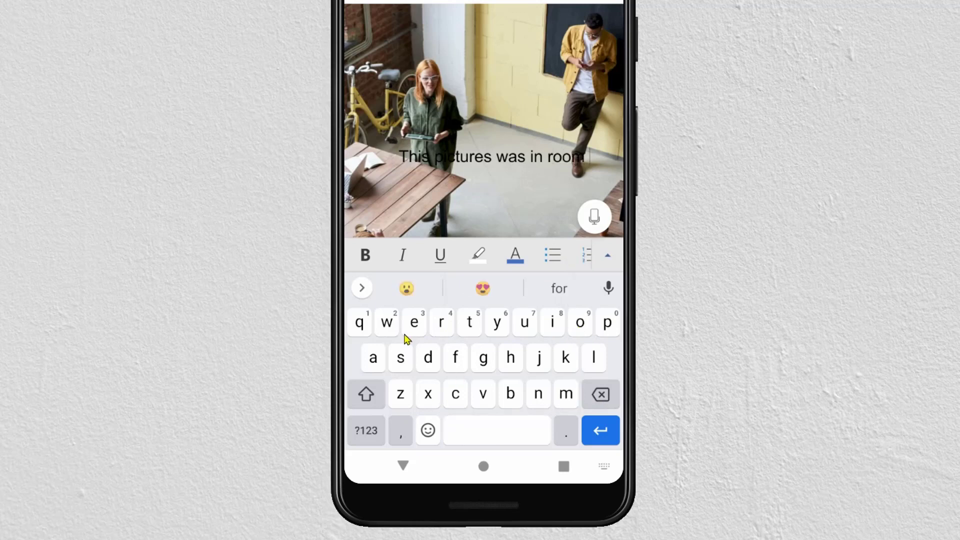
left_click(369, 429)
type("456")
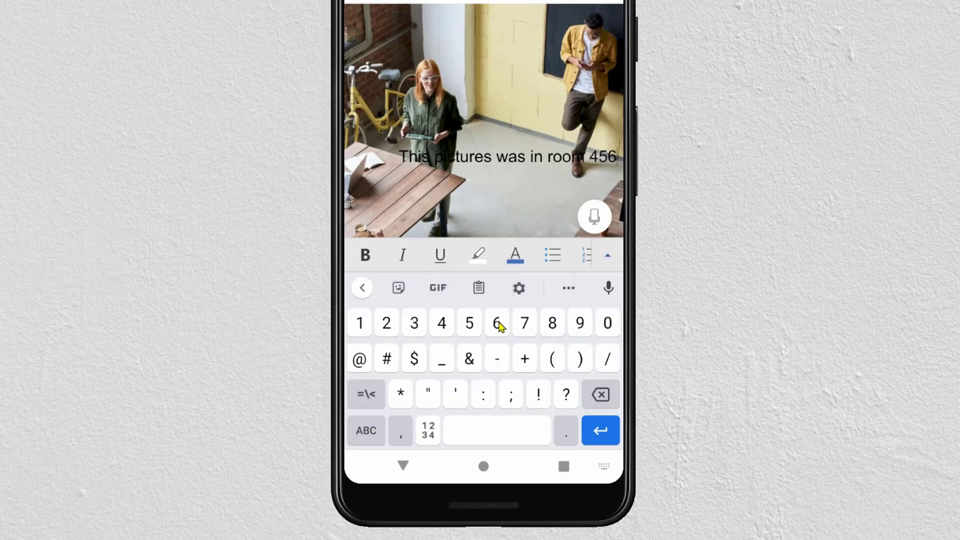
Step: Select the whole sentence over the picture and change its font to Aharoni
double_click(404, 159)
left_click_drag(428, 187, 609, 179)
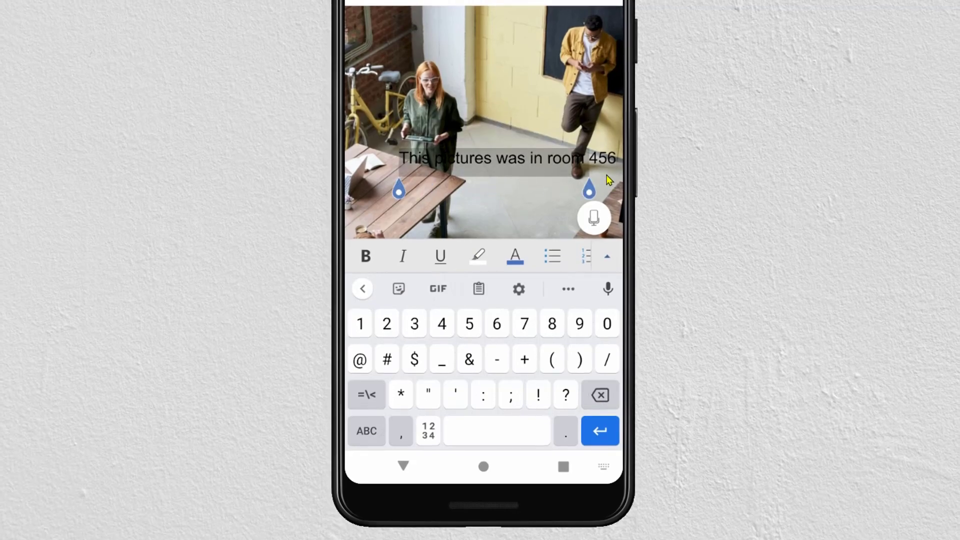
scroll(574, 280, "right", 3)
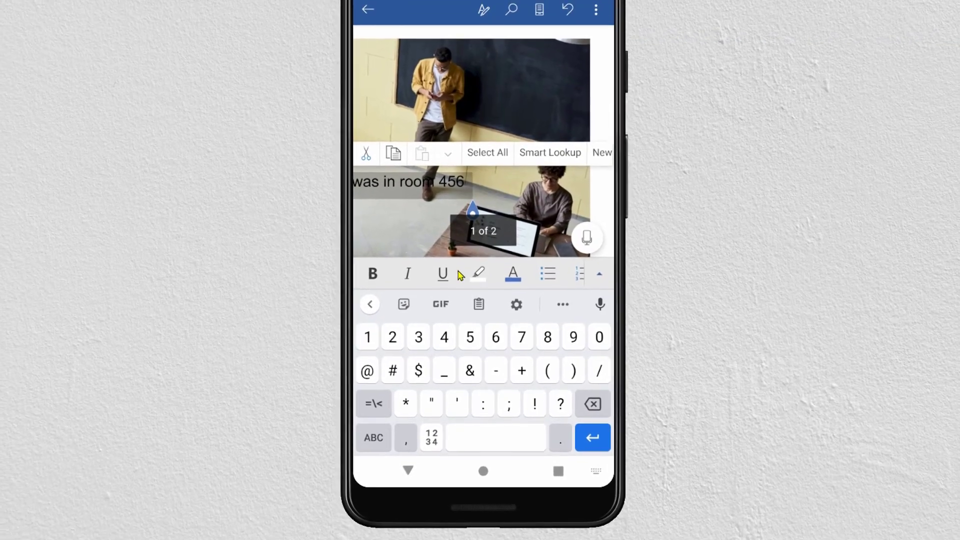
left_click(599, 273)
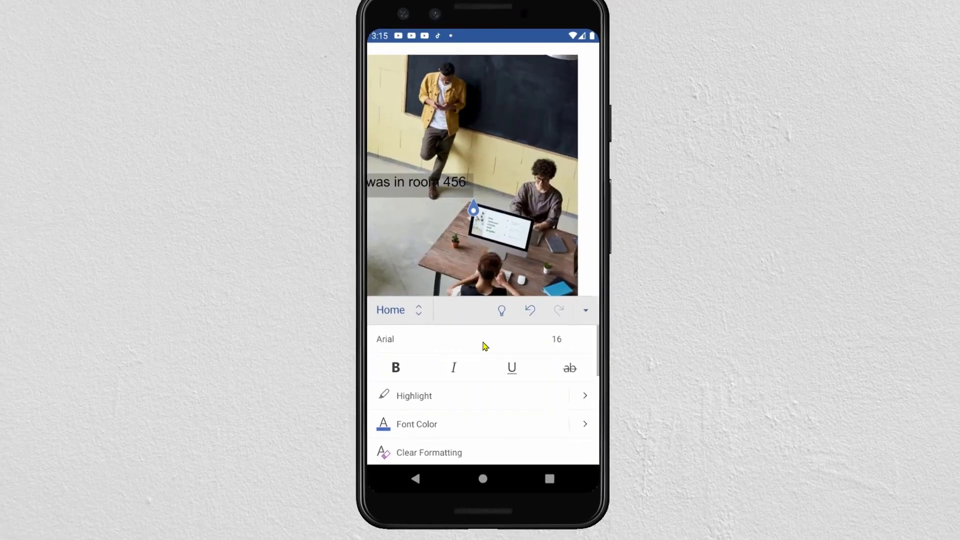
left_click(396, 341)
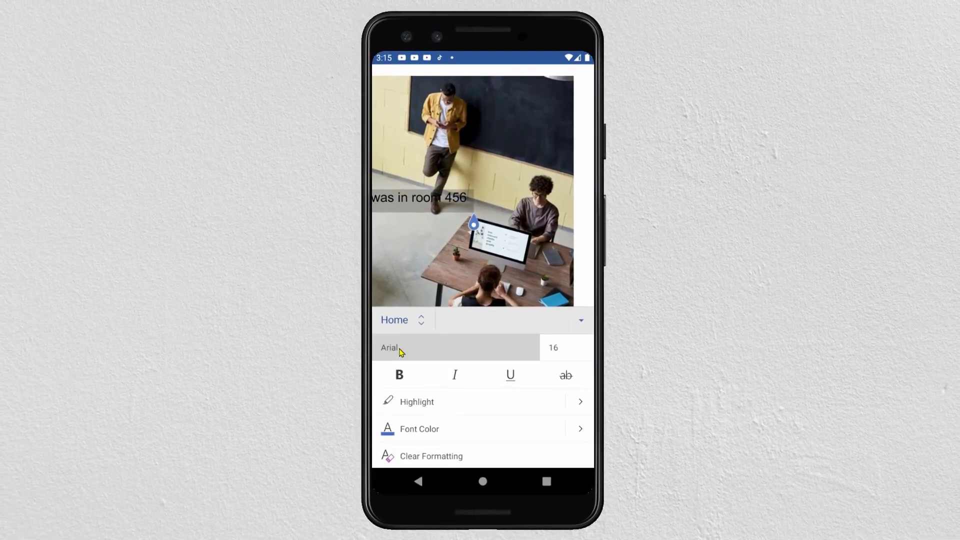
left_click_drag(433, 418, 442, 336)
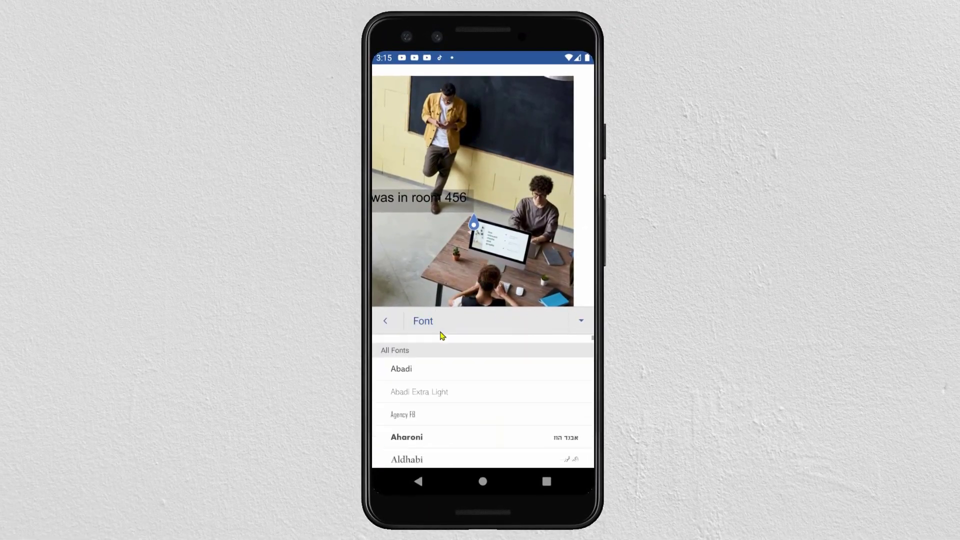
left_click(412, 437)
Step: Set the font size of the sentence over the picture to 18 and its font color to gold
left_click(554, 350)
left_click_drag(451, 430, 463, 360)
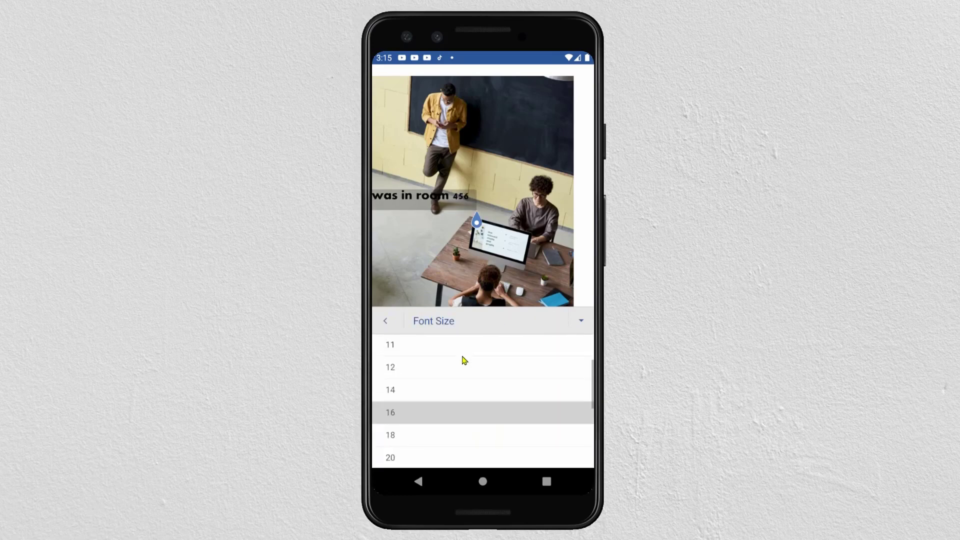
left_click(391, 436)
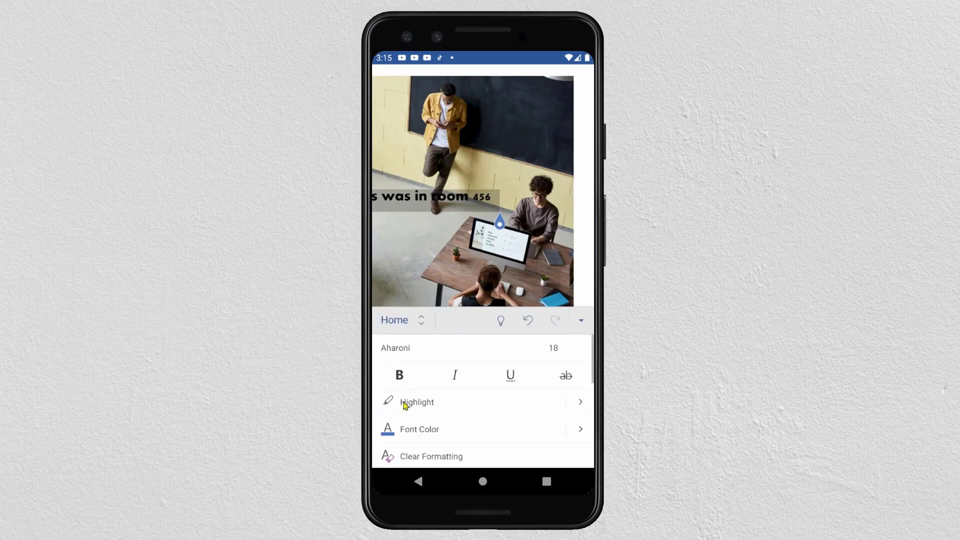
left_click(577, 431)
left_click(392, 371)
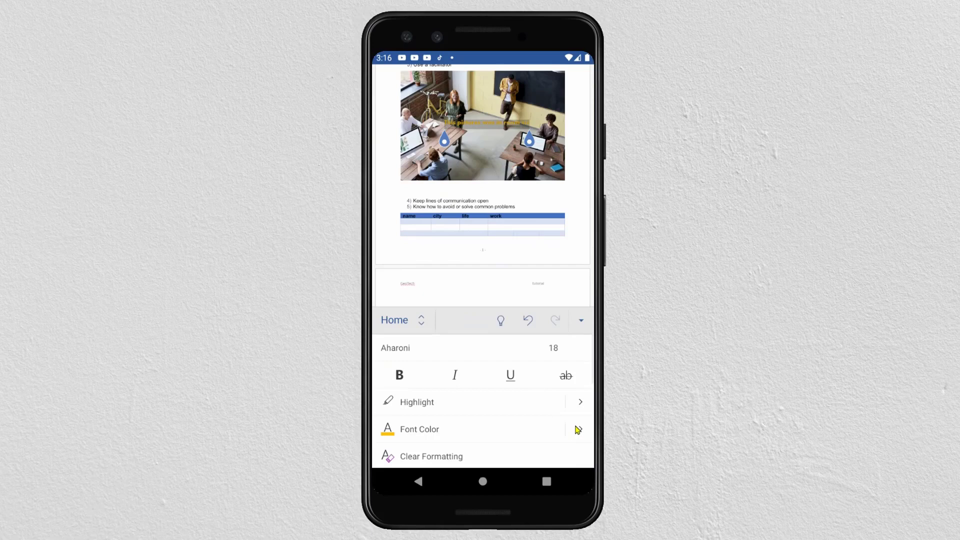
Step: Change the font color of the selected sentence over the picture to red
left_click(577, 426)
left_click_drag(575, 426, 544, 396)
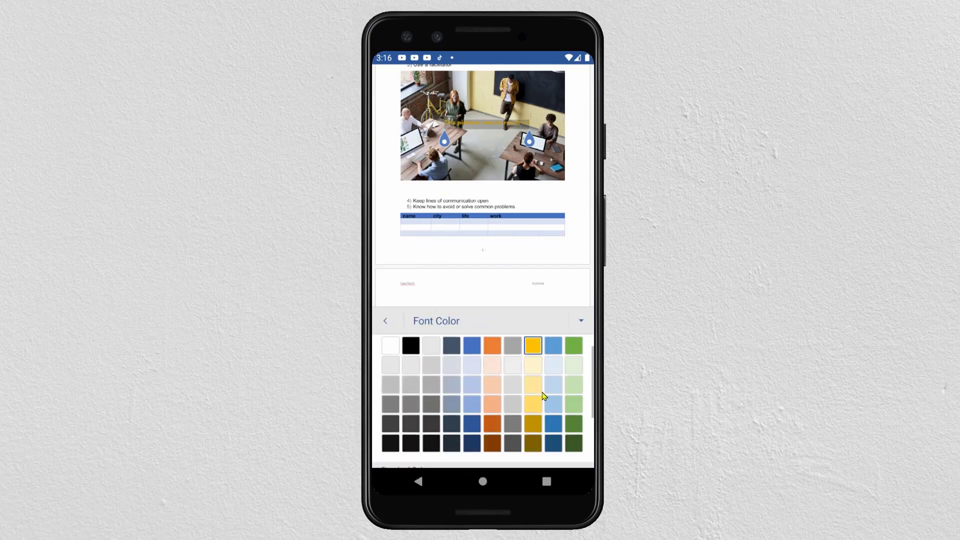
left_click(408, 431)
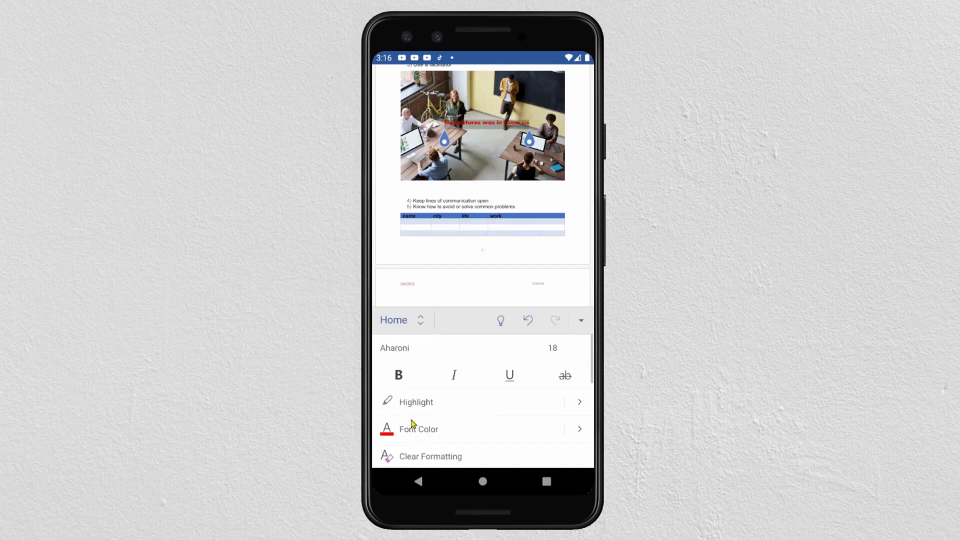
Step: Set the font size of the sentence over the picture to 20 and deselect the text
left_click(552, 349)
left_click_drag(471, 430, 475, 338)
left_click(390, 449)
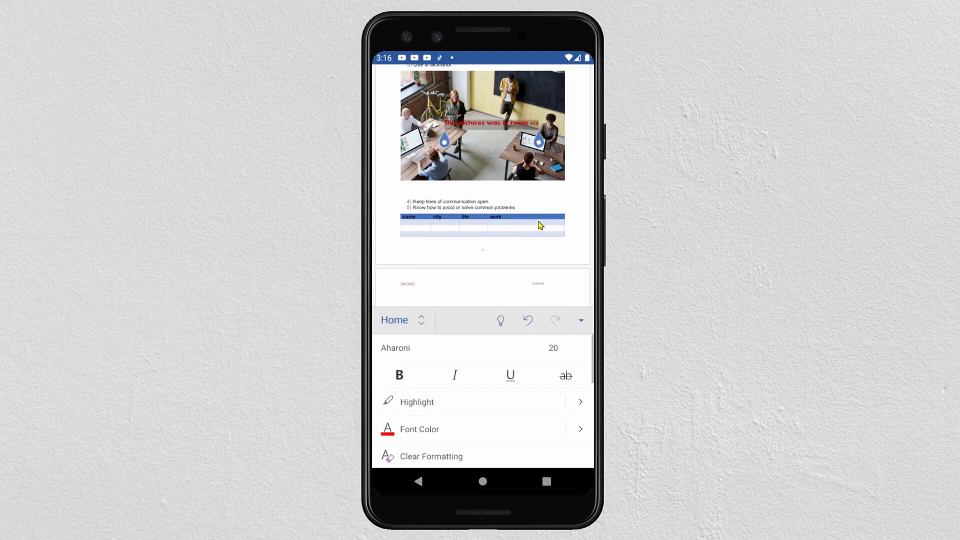
left_click(575, 190)
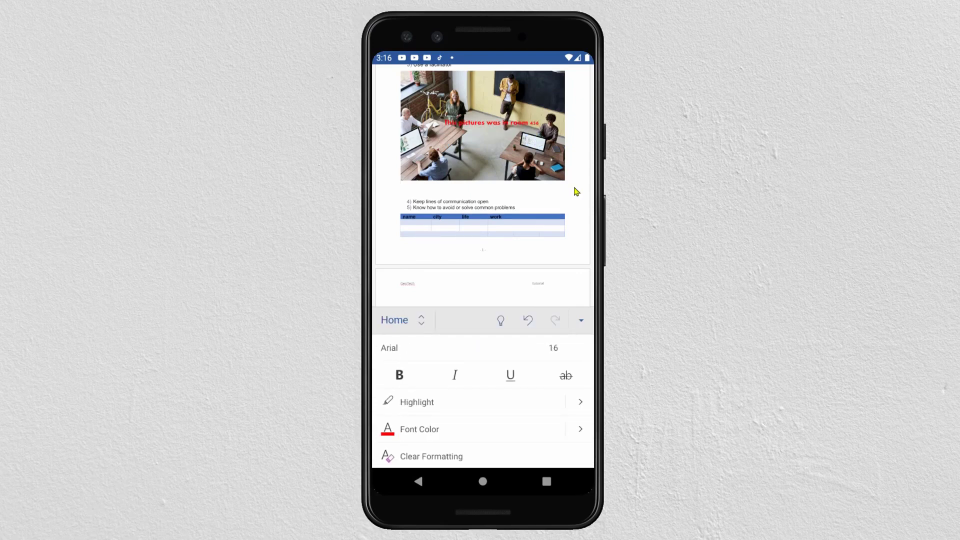